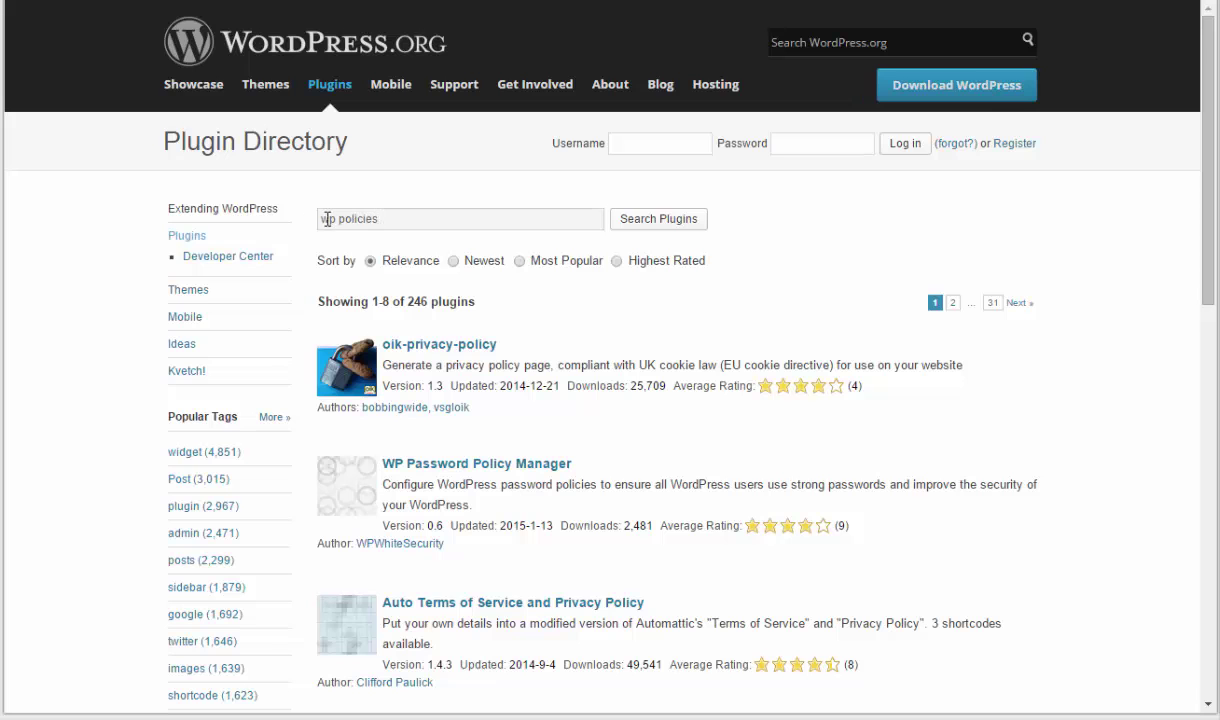
Step: Browse the 'wp policies' plugin results down to Wp-Insert, then return to the site's Dashboard
scroll(1212, 34, "down", 1)
scroll(1212, 34, "up", 1)
left_click_drag(1212, 60, 858, 112)
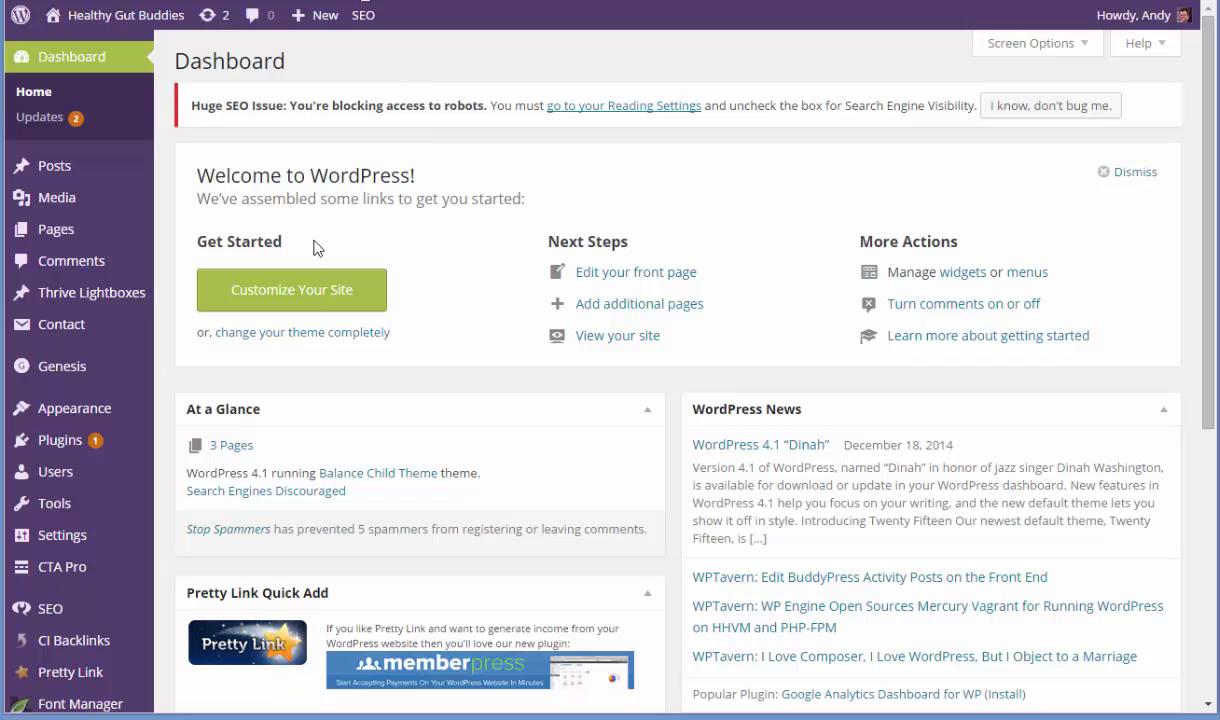
Step: Search Add Plugins for 'wp insert' and install Wp-Insert, confirming the prompt
mouse_move(82, 448)
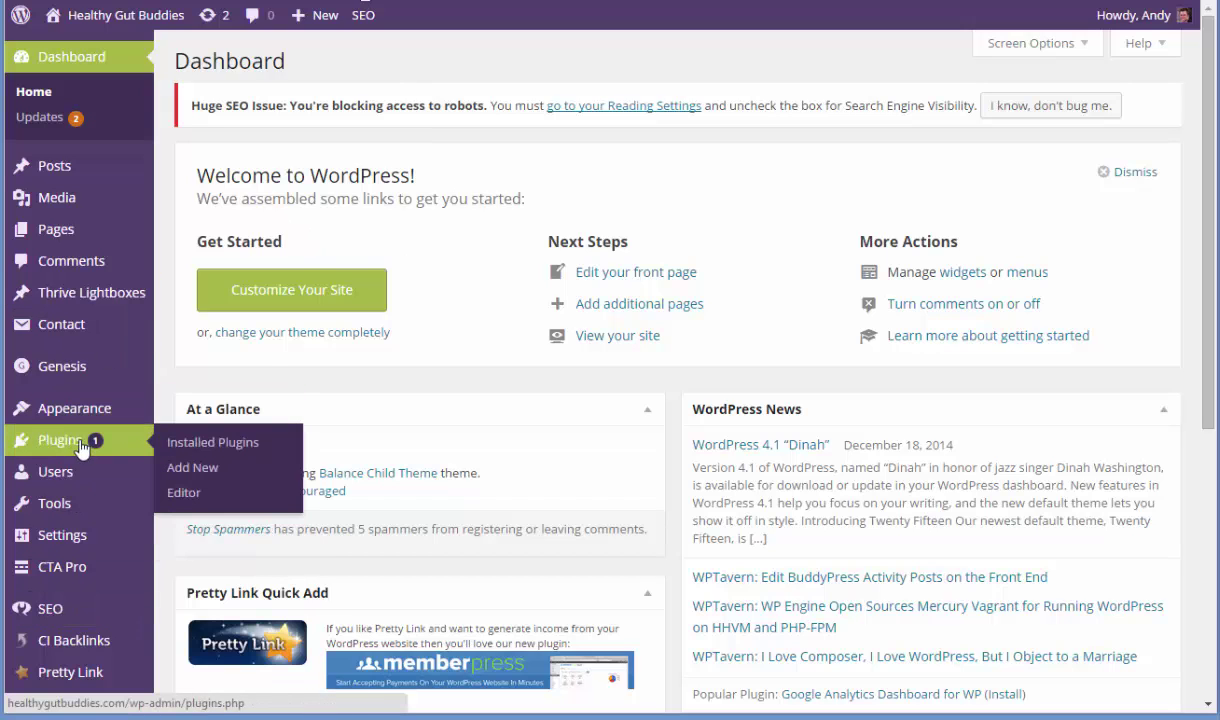
left_click(185, 470)
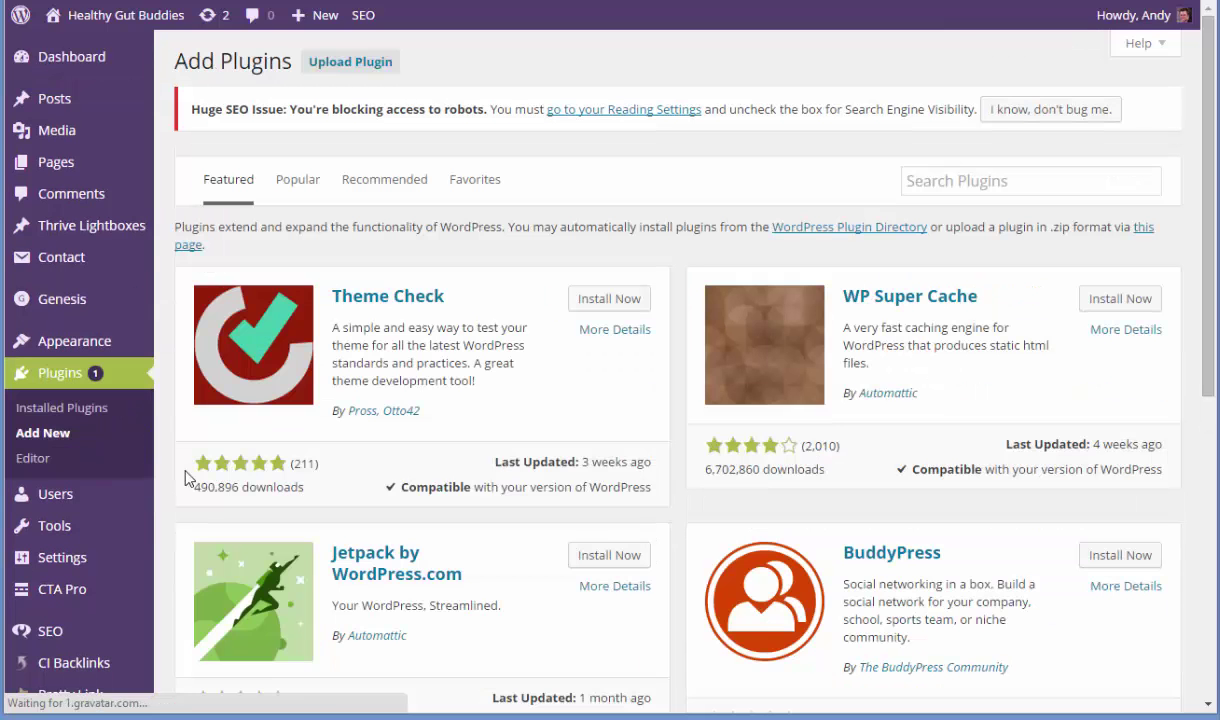
left_click(1000, 181)
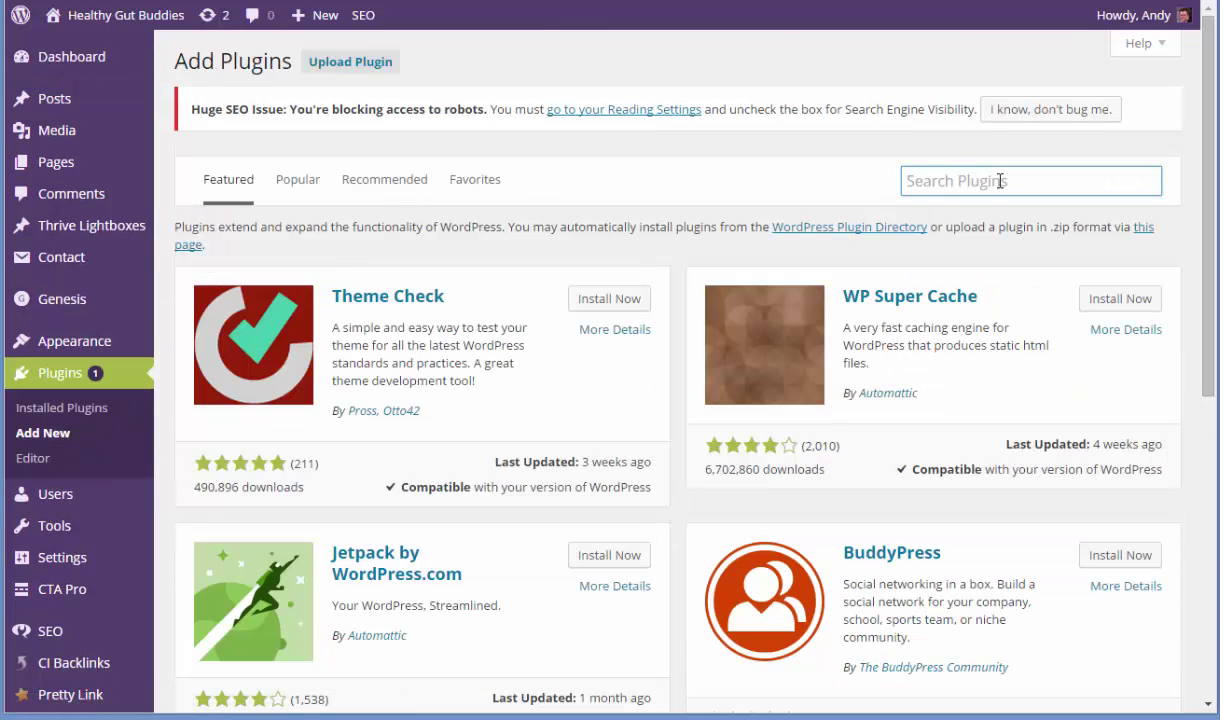
type("wp insert")
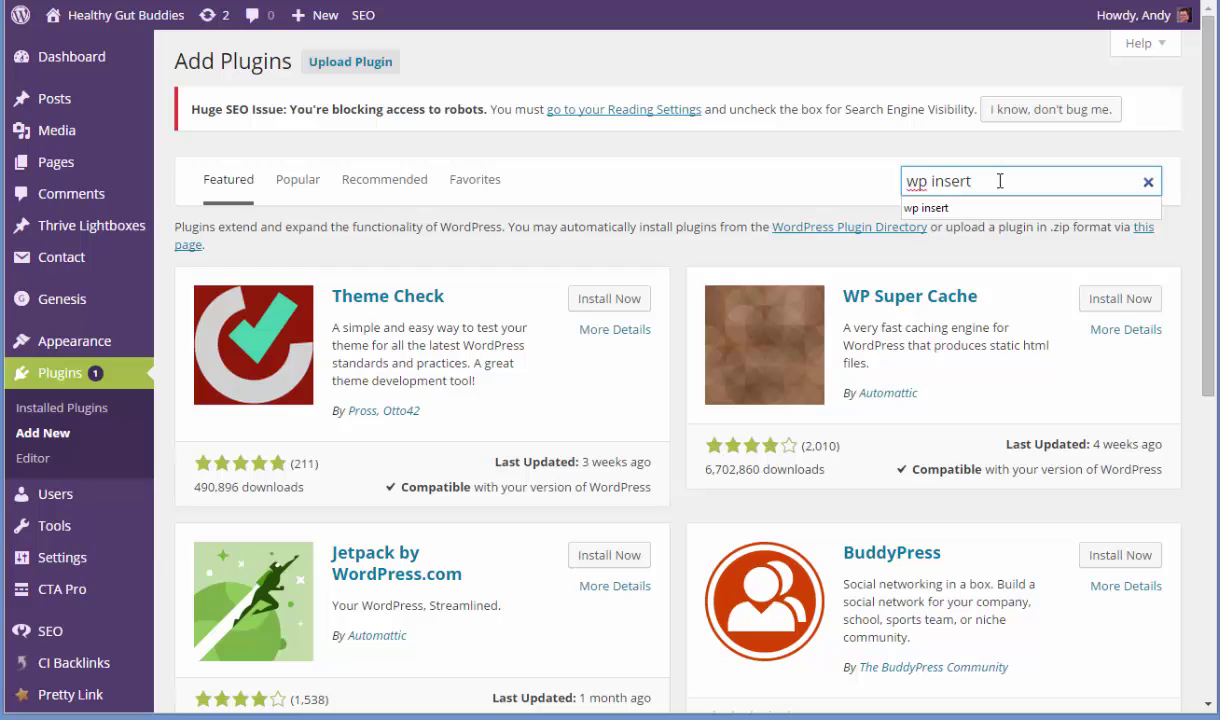
key("Return")
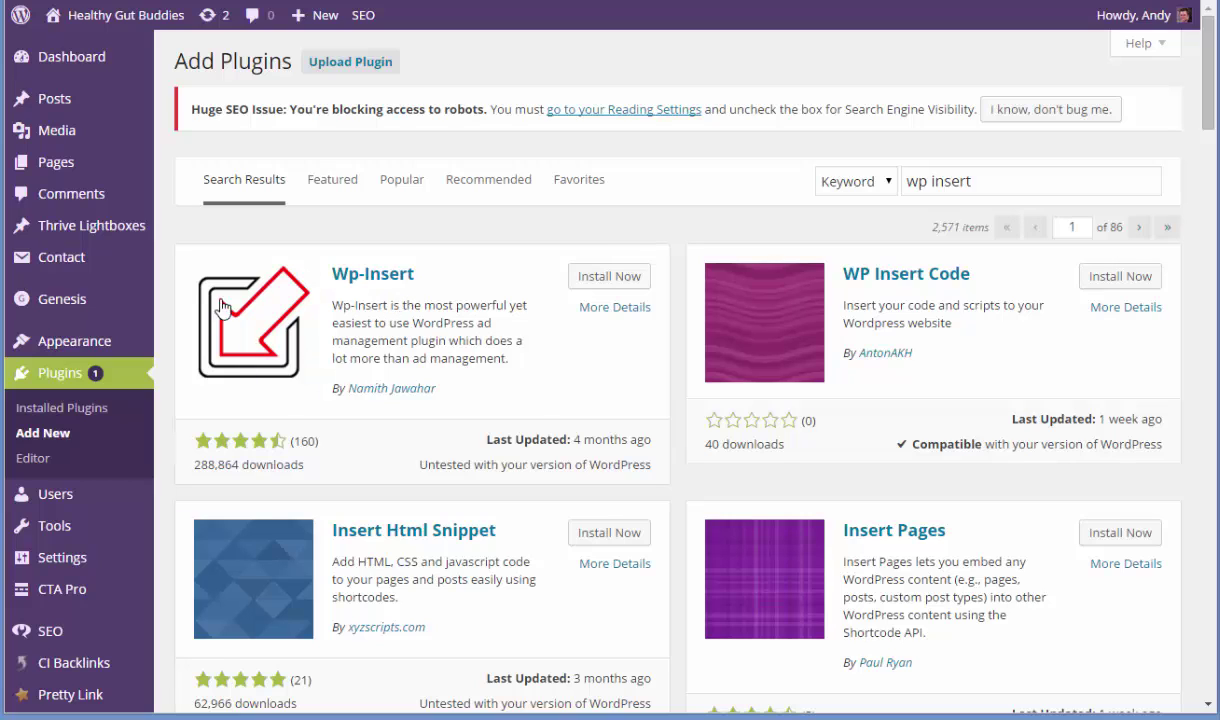
left_click(600, 277)
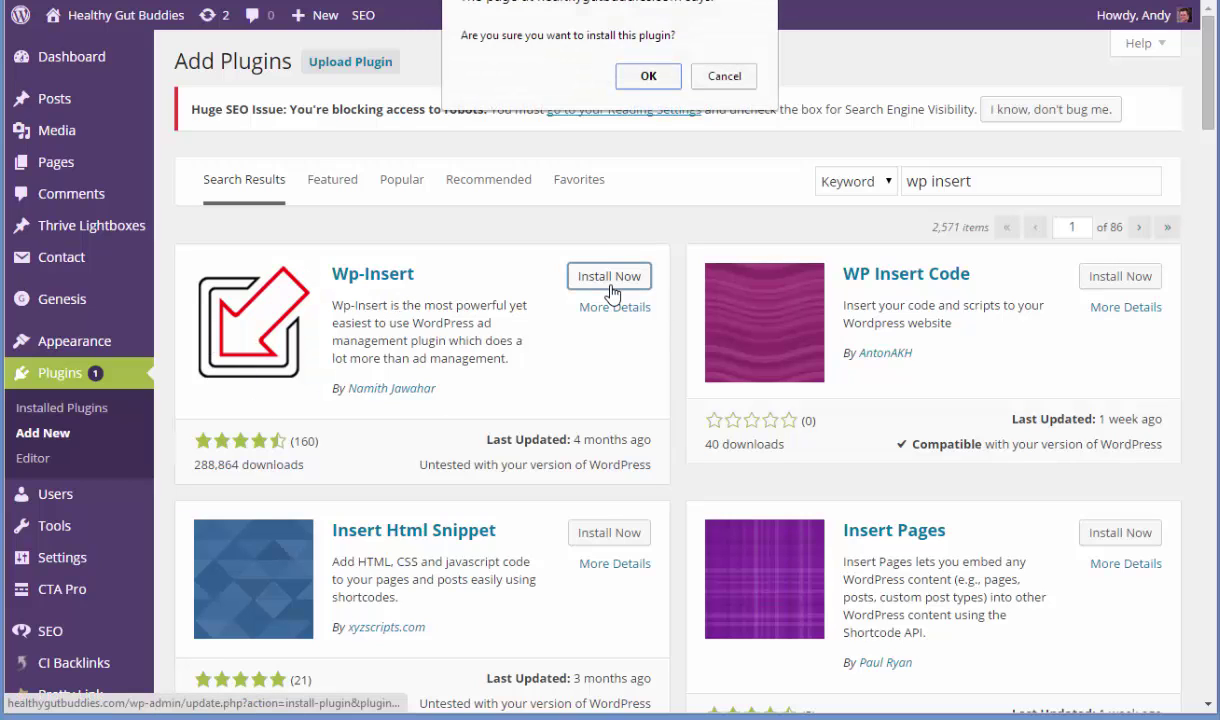
left_click(646, 77)
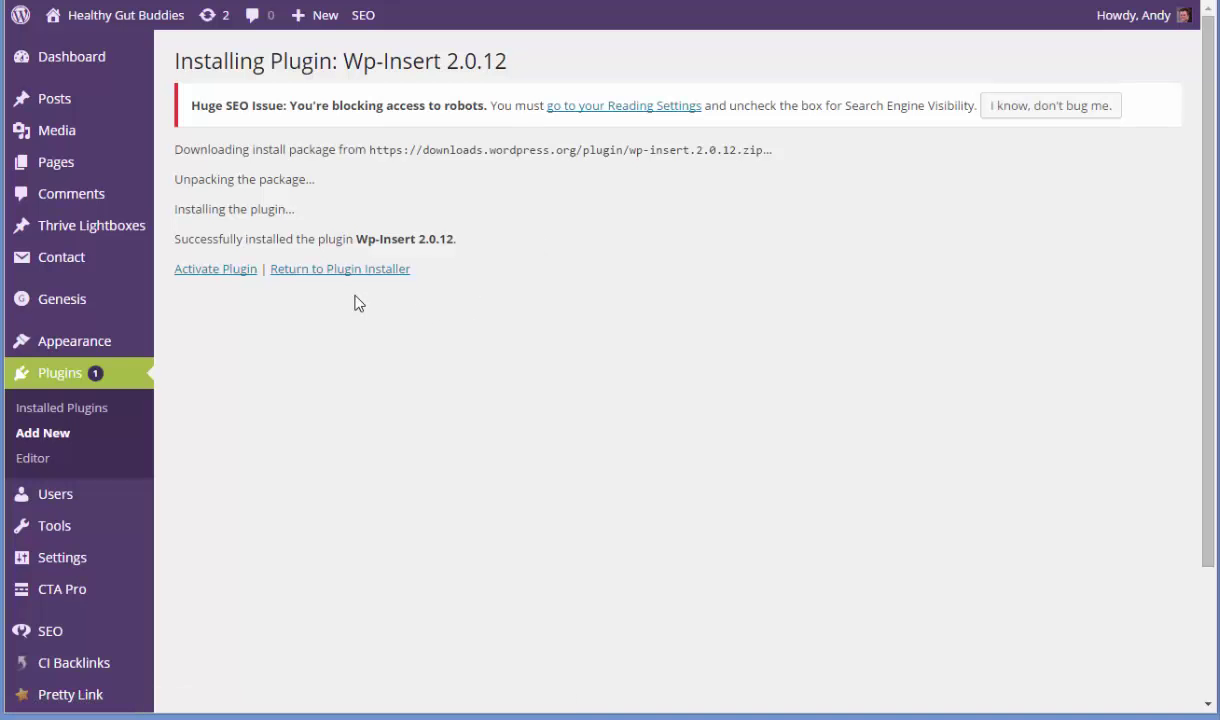
Step: Activate Wp-Insert 2.0.12 and view its Manage In-Post Ads settings page
left_click(231, 272)
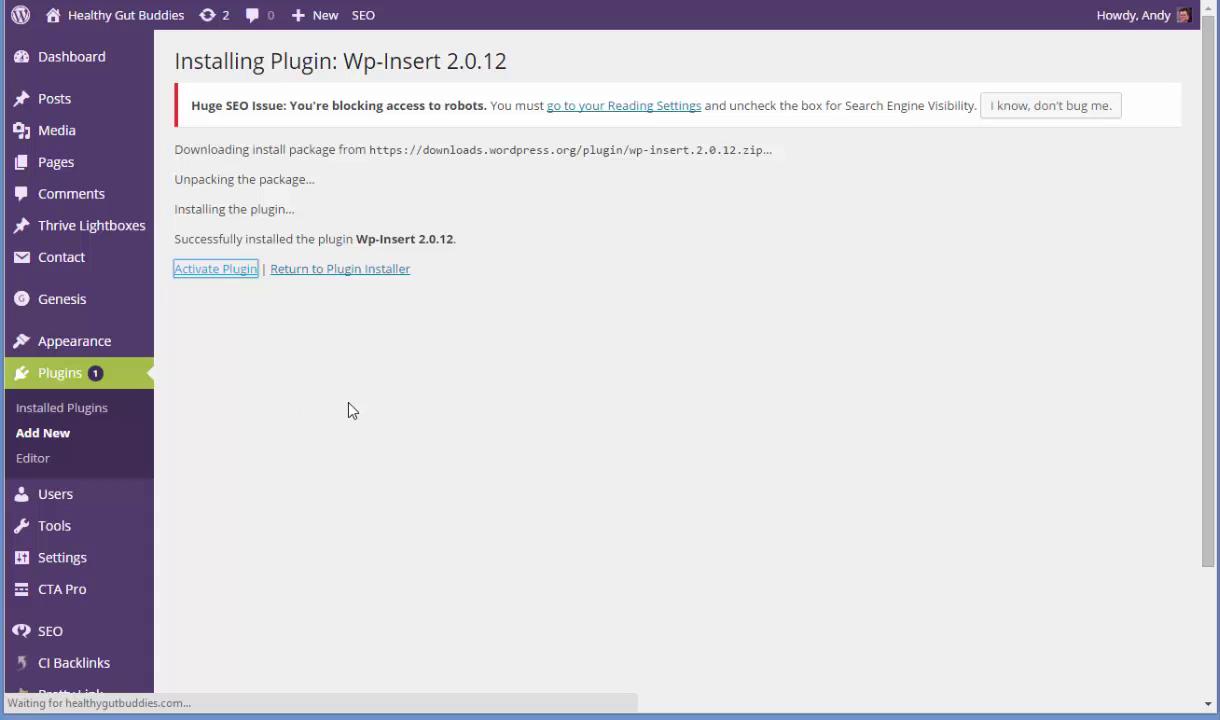
scroll(295, 318, "down", 8)
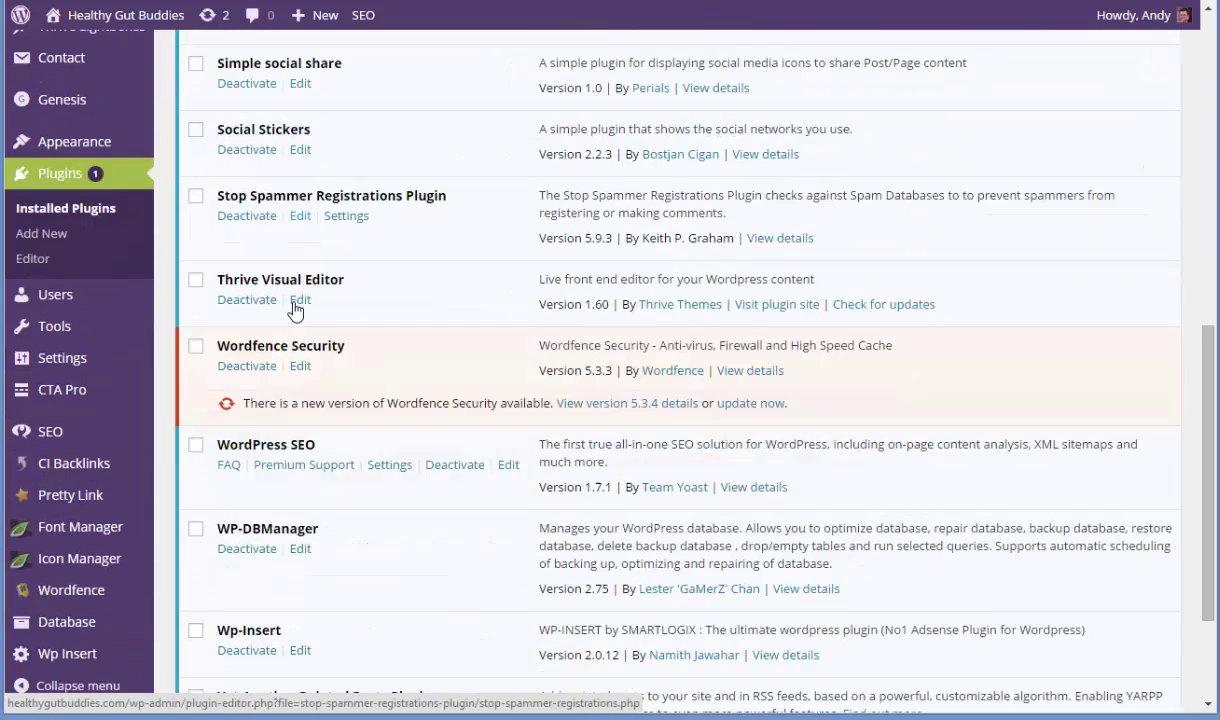
scroll(295, 310, "down", 2)
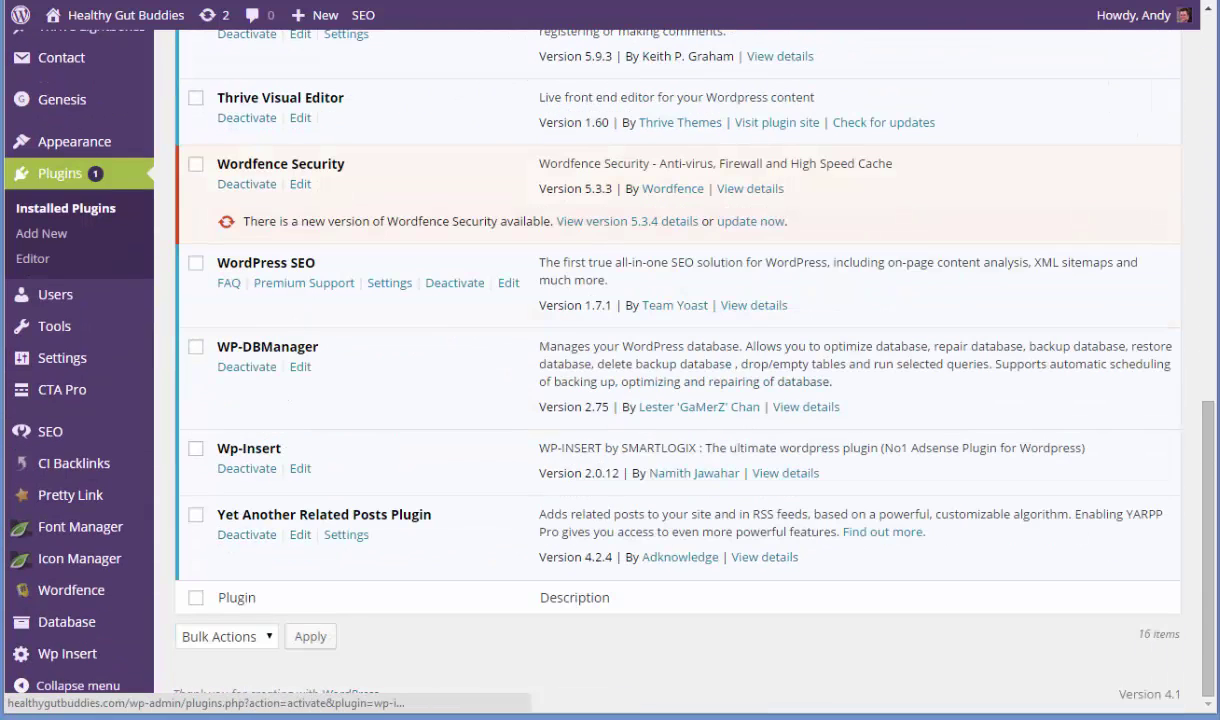
mouse_move(145, 663)
left_click(66, 655)
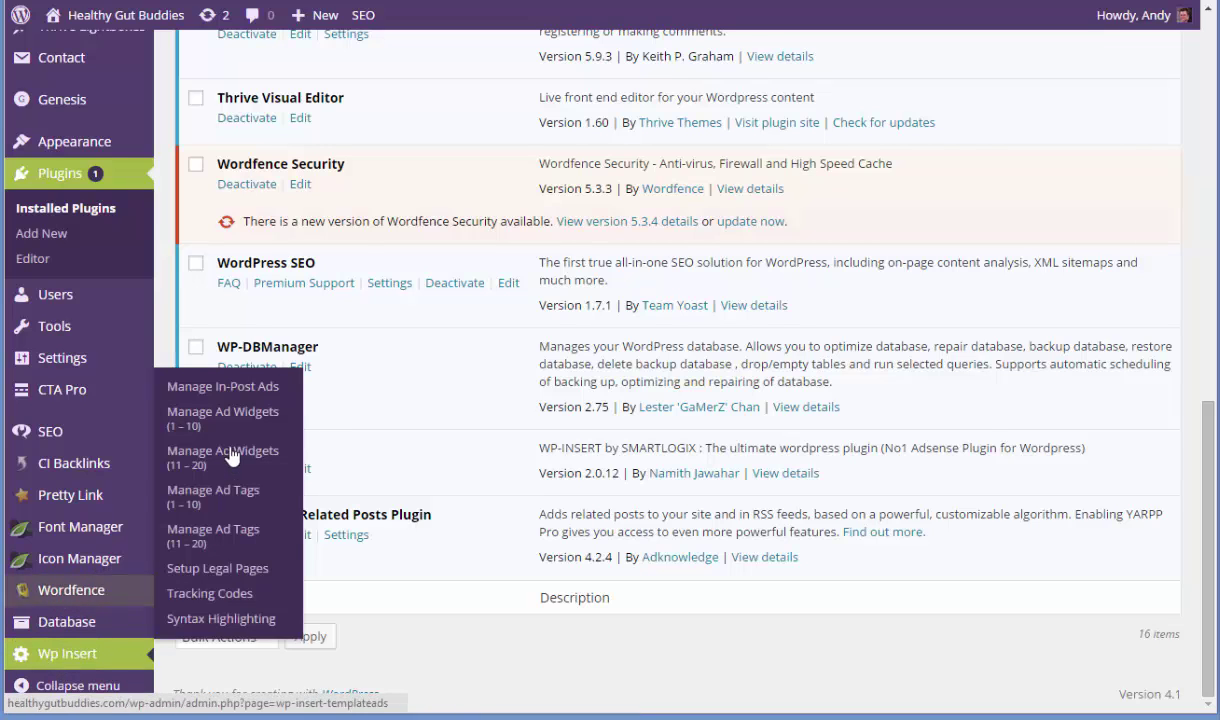
scroll(50, 392, "down", 4)
scroll(50, 390, "down", 3)
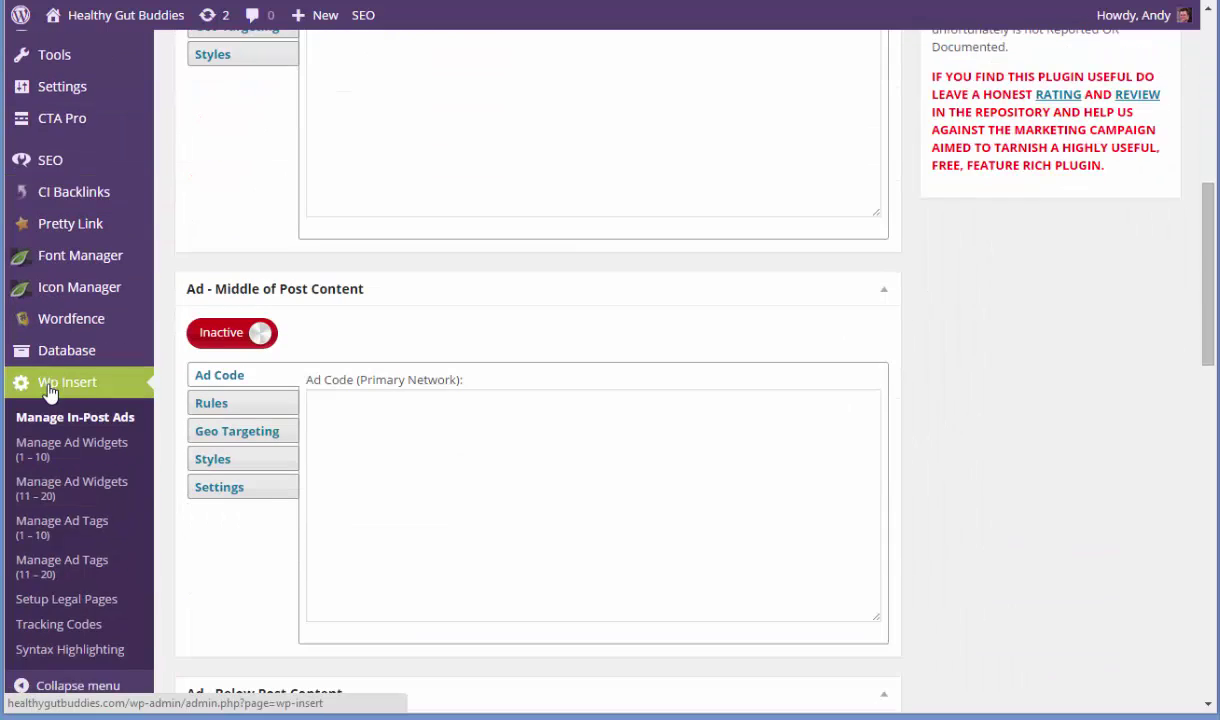
Step: Open Wp-Insert's Setup Legal Pages and change the Copyright Notice year to 2015
left_click(79, 609)
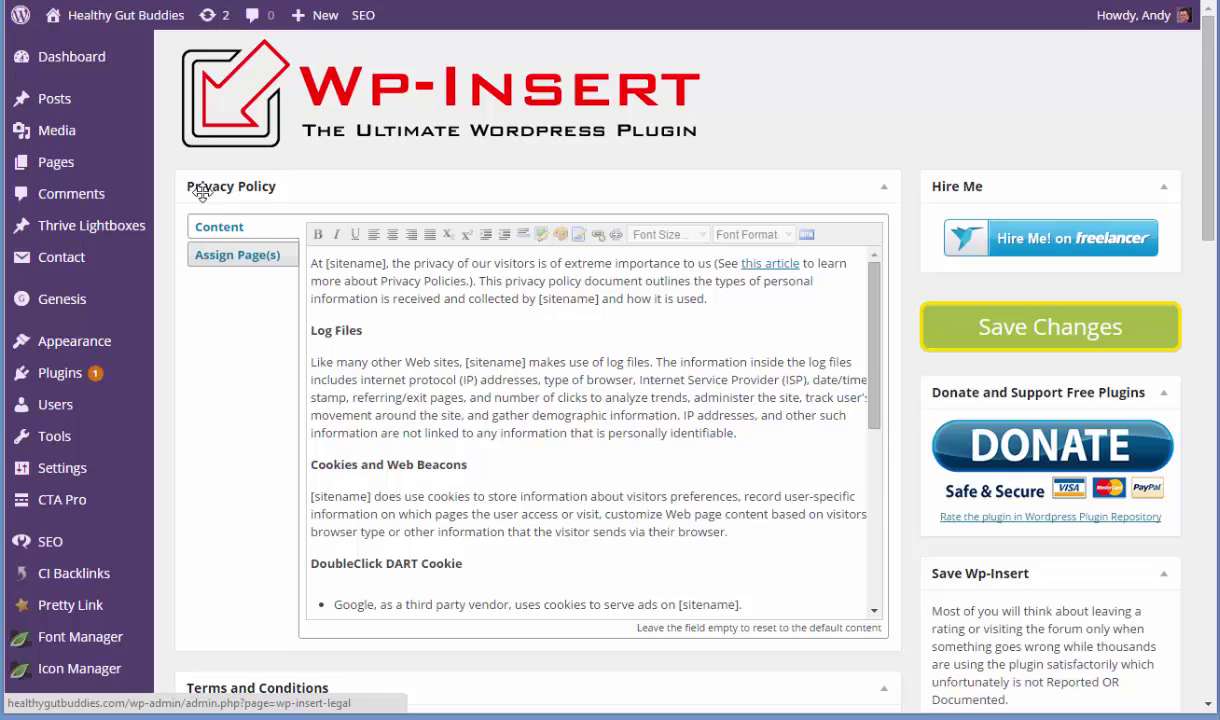
left_click_drag(1208, 64, 1208, 519)
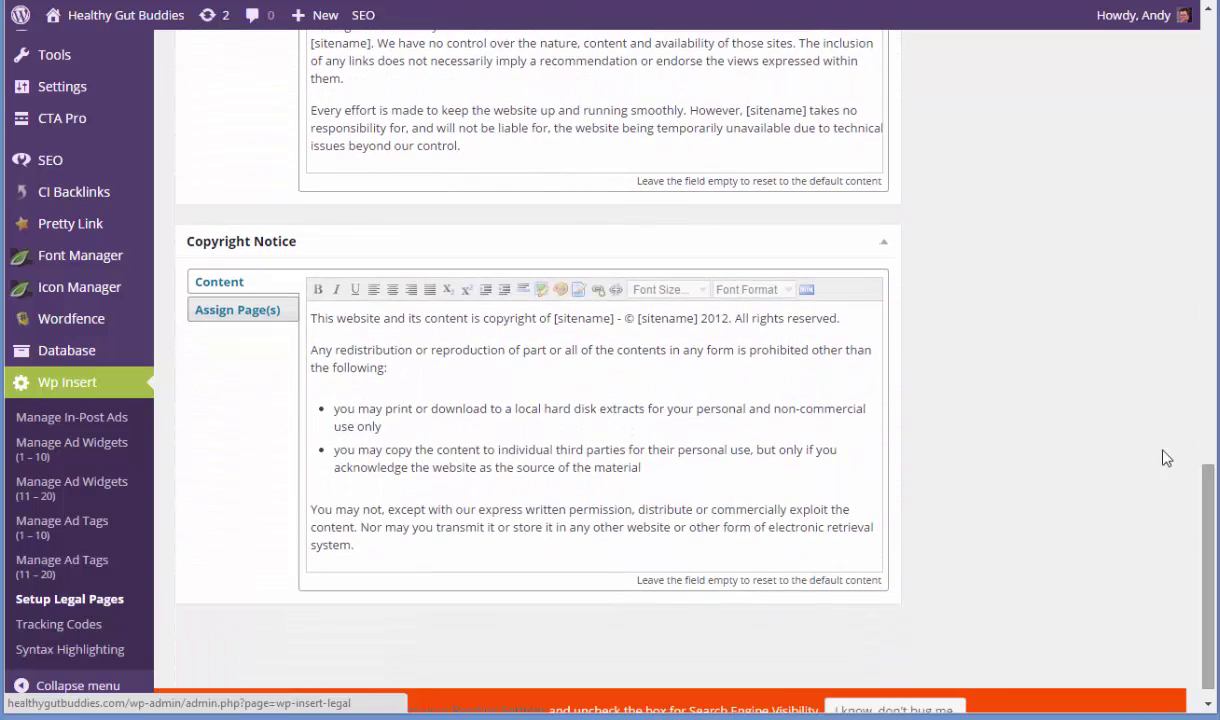
left_click(724, 318)
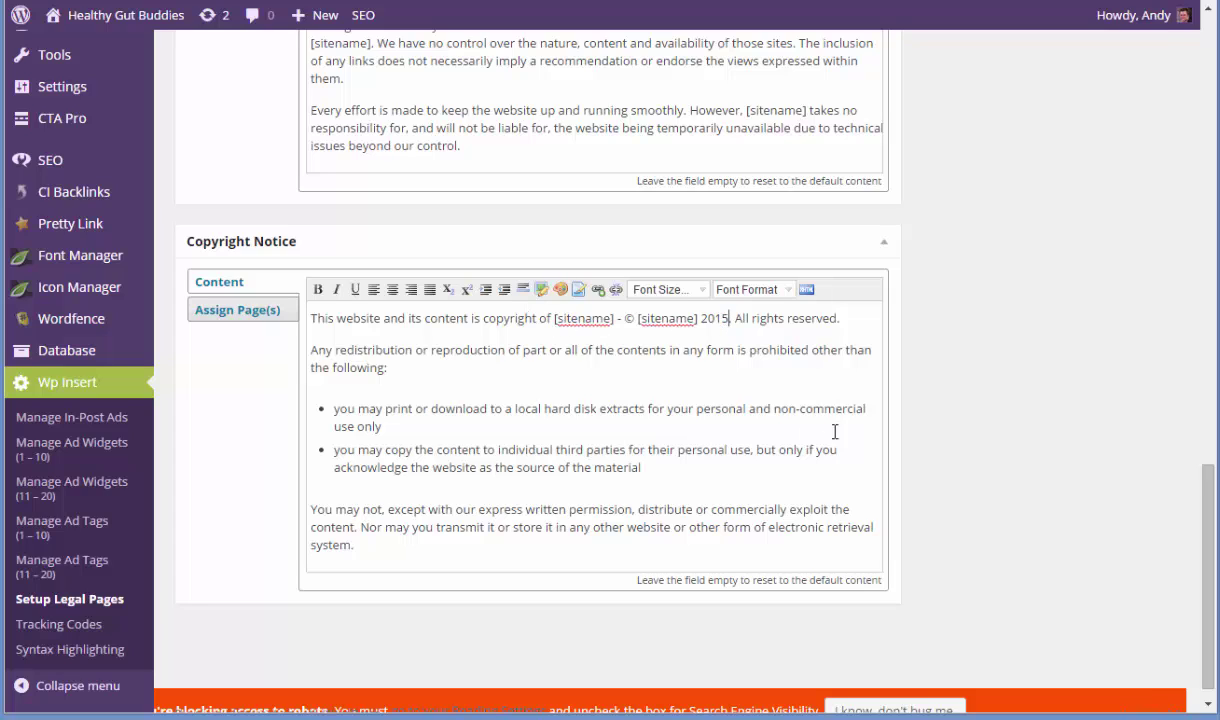
left_click_drag(1212, 480, 1207, 283)
Step: Review the Disclaimer text and its [sitename] placeholder
scroll(239, 514, "down", 3)
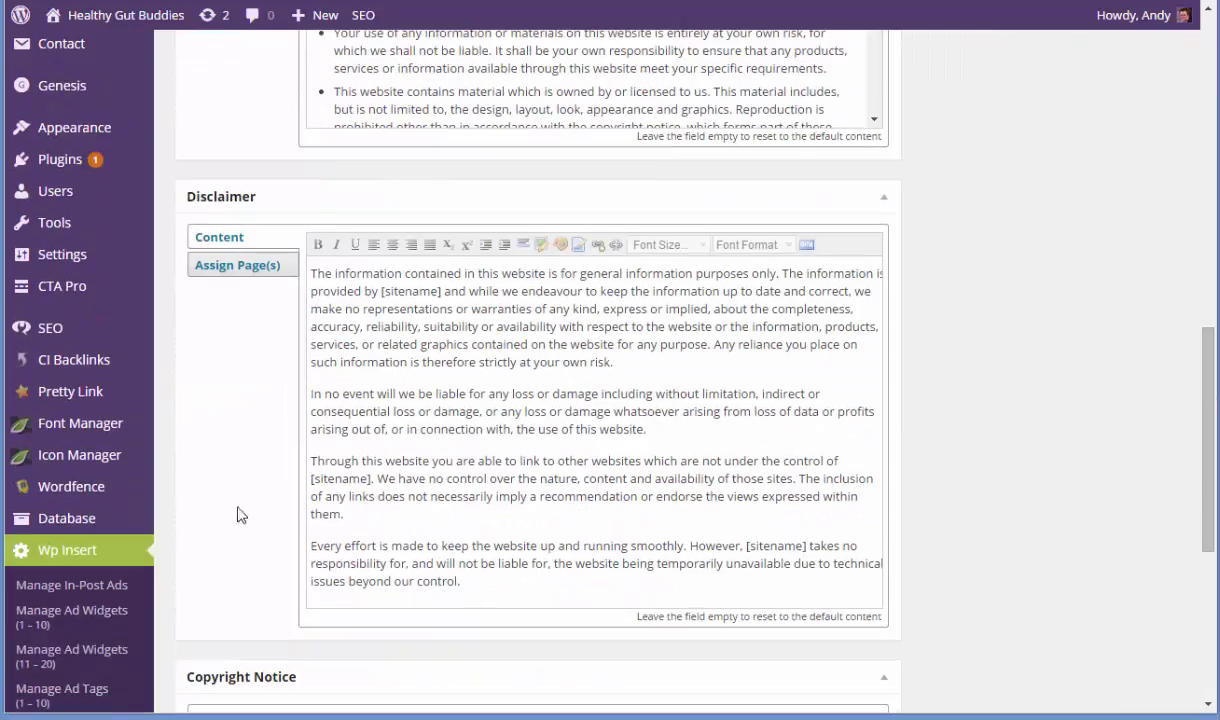
double_click(340, 478)
left_click_drag(1208, 370, 1205, 62)
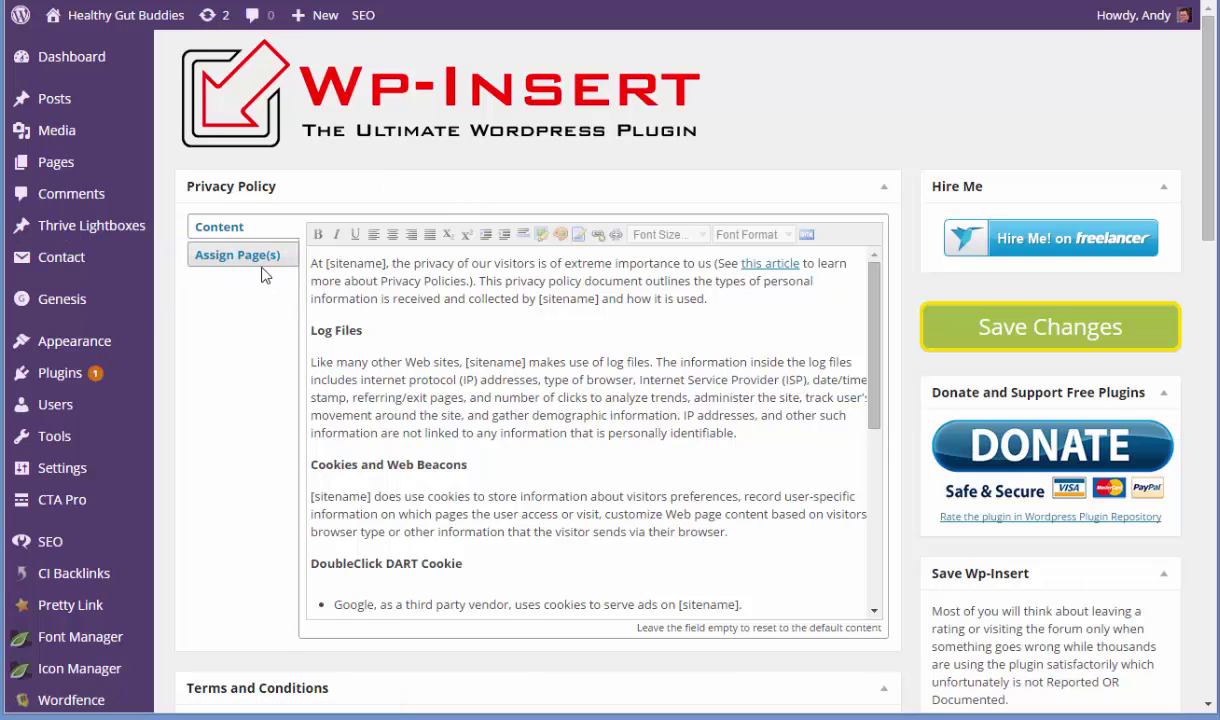
left_click_drag(1207, 78, 1180, 60)
right_click(58, 152)
key("Escape")
Step: Create and publish a new page titled 'Privacy'
left_click(56, 162)
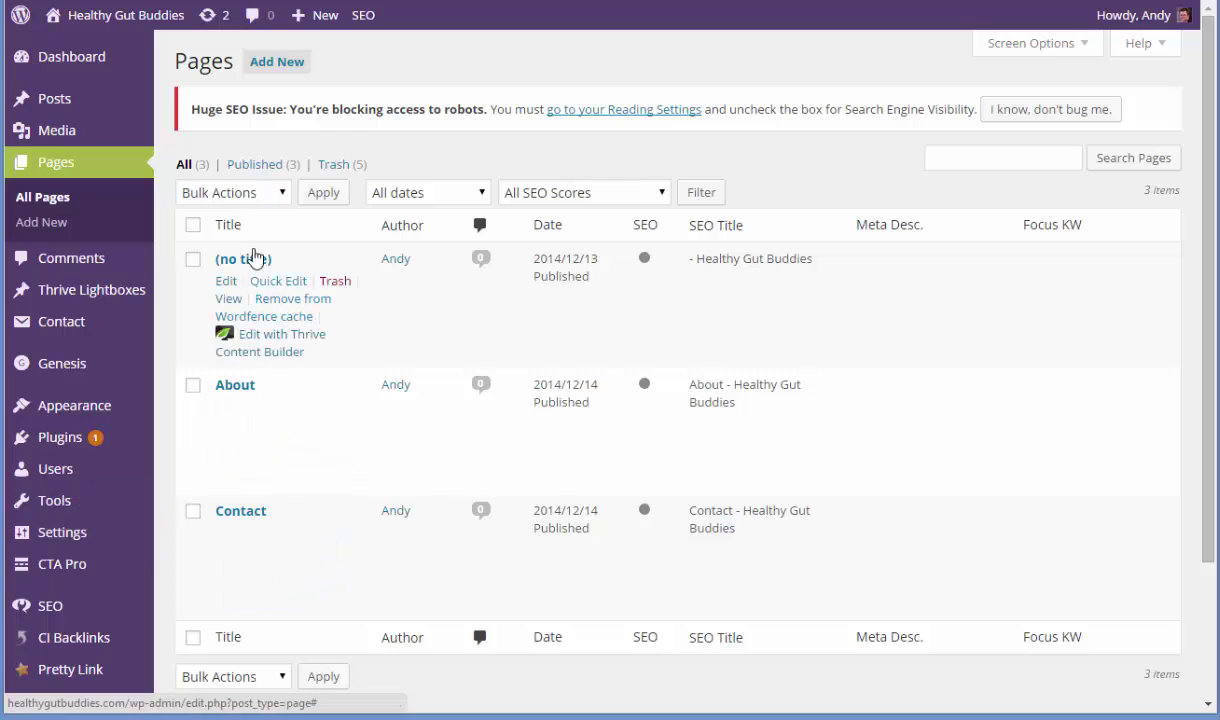
left_click(45, 222)
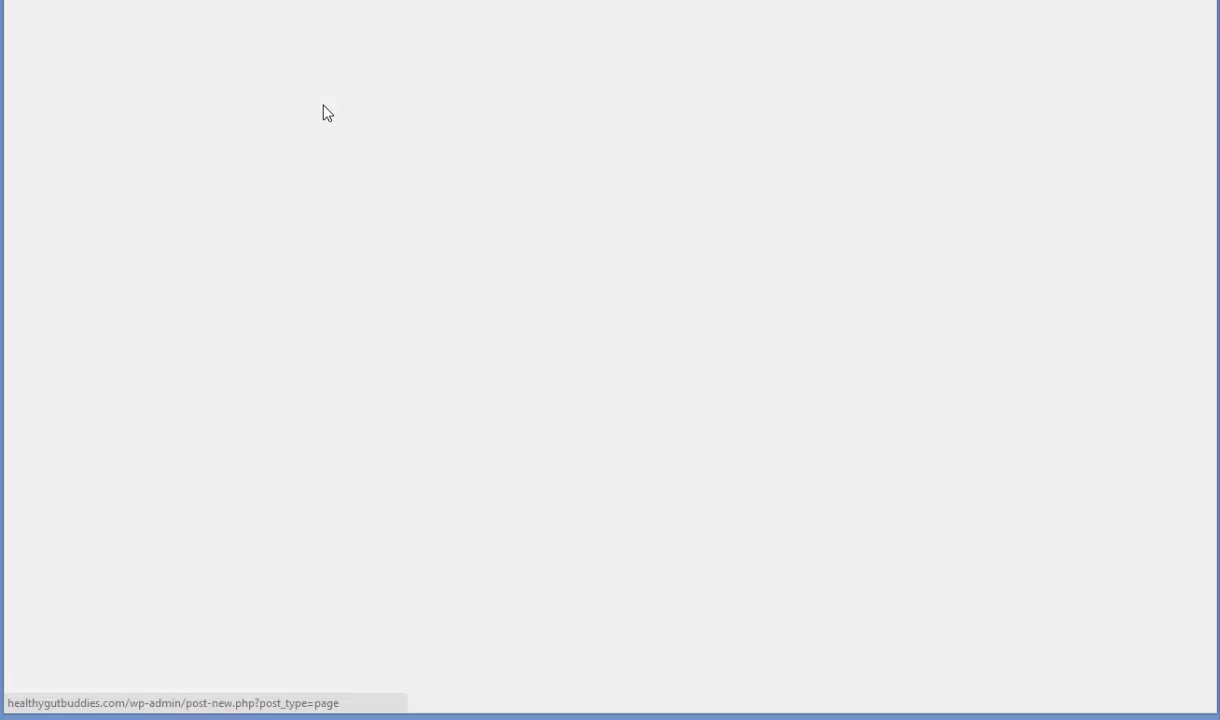
type("Privacy")
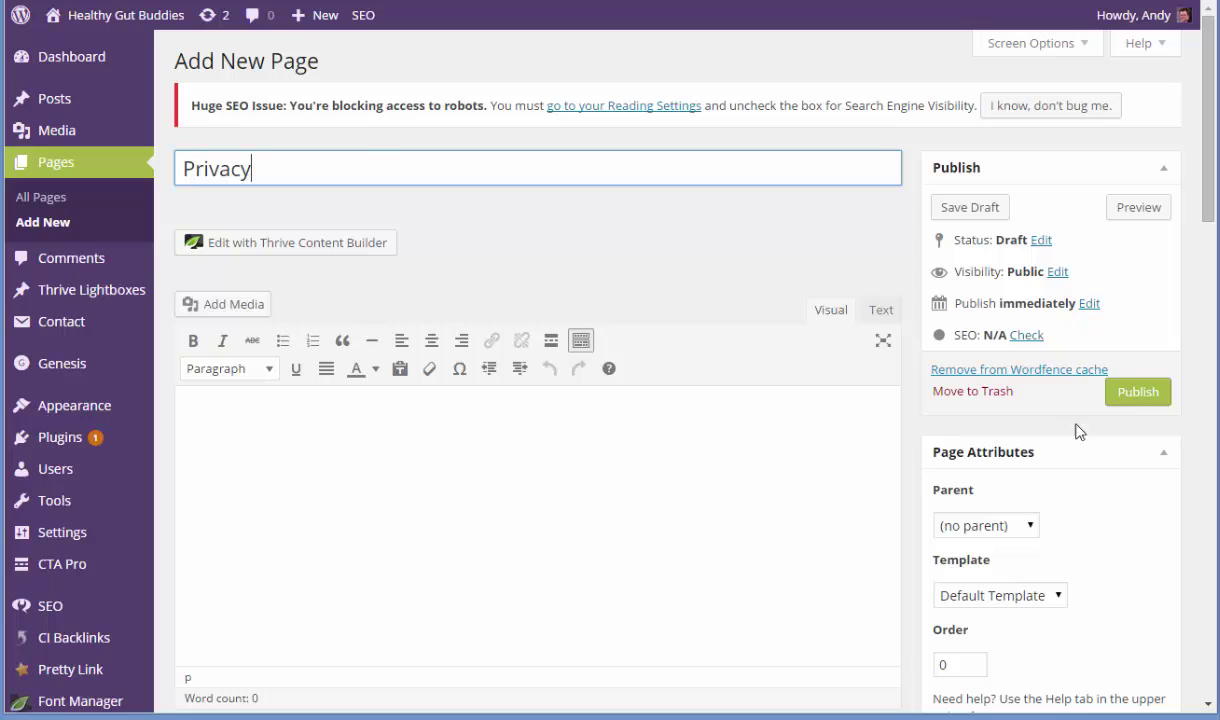
left_click(1130, 395)
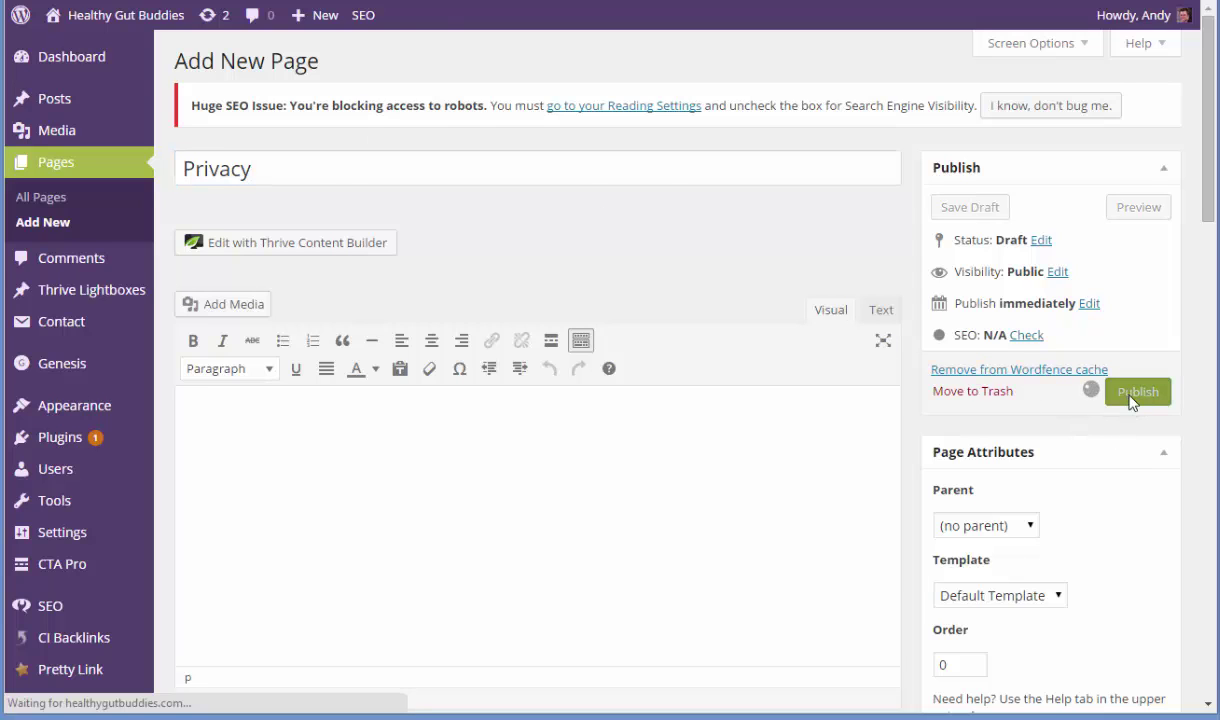
left_click(38, 224)
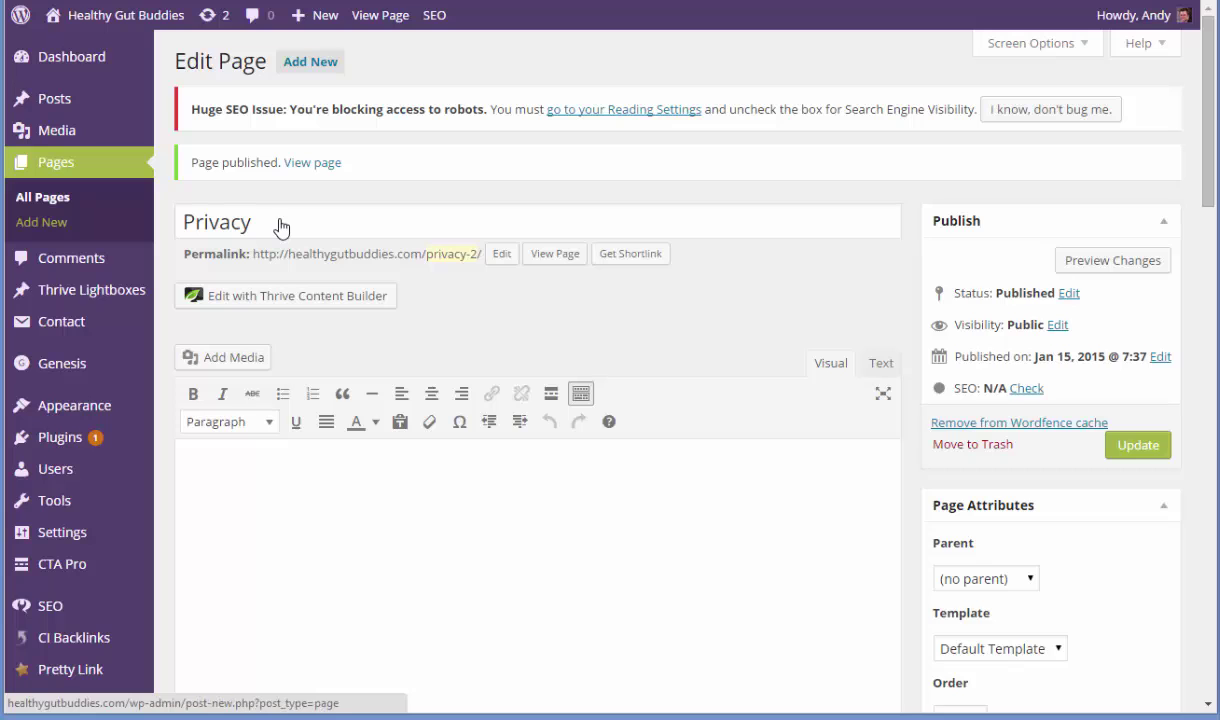
Step: Publish a new page titled 'Terms'
left_click(319, 167)
type("Terms")
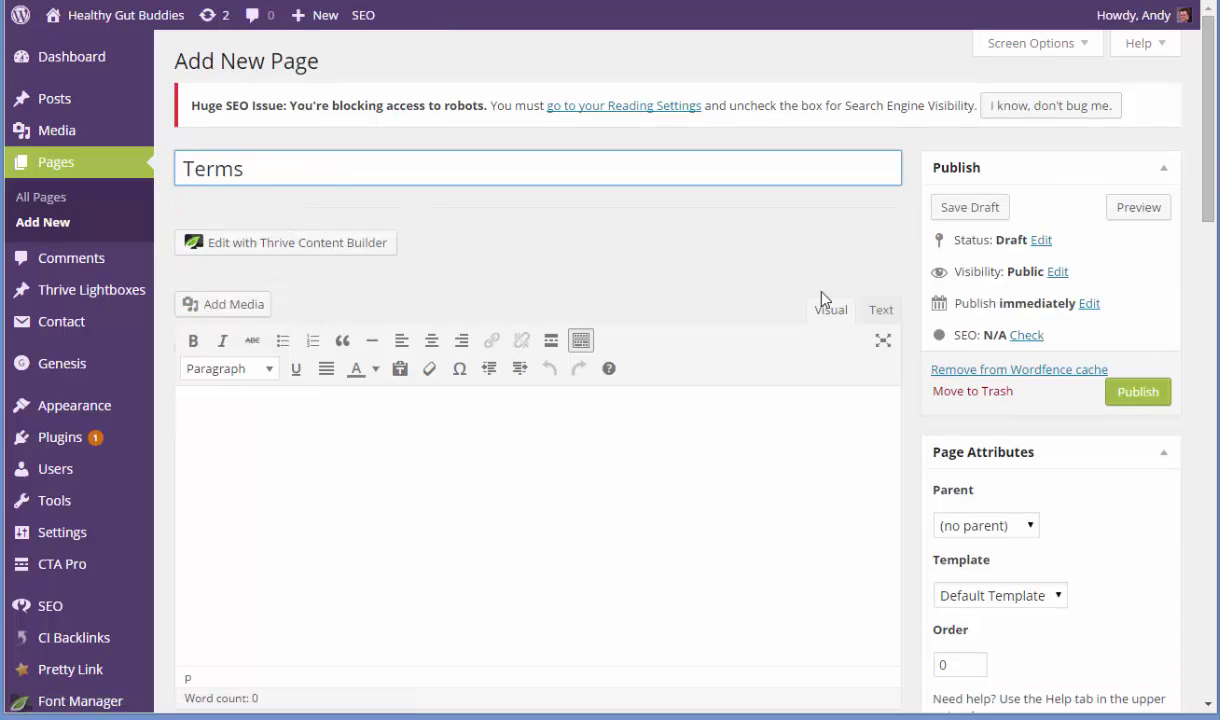
left_click(1145, 396)
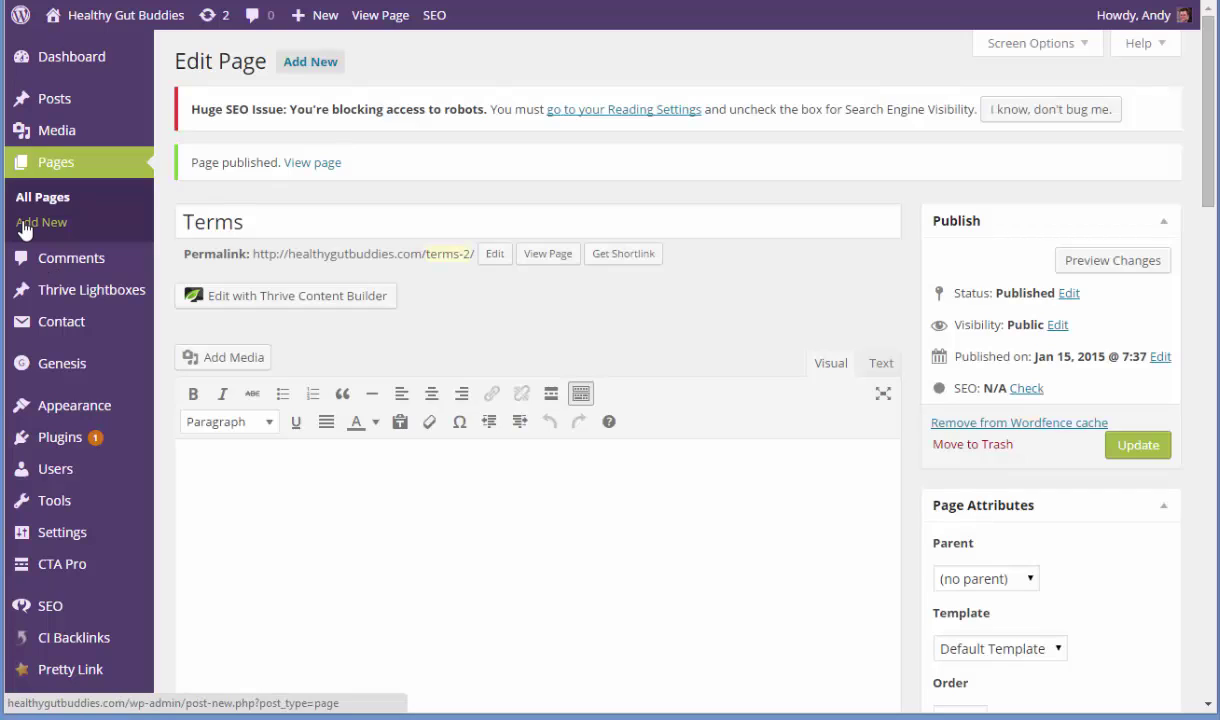
Step: Publish another new page titled 'Disclaimer'
left_click(25, 226)
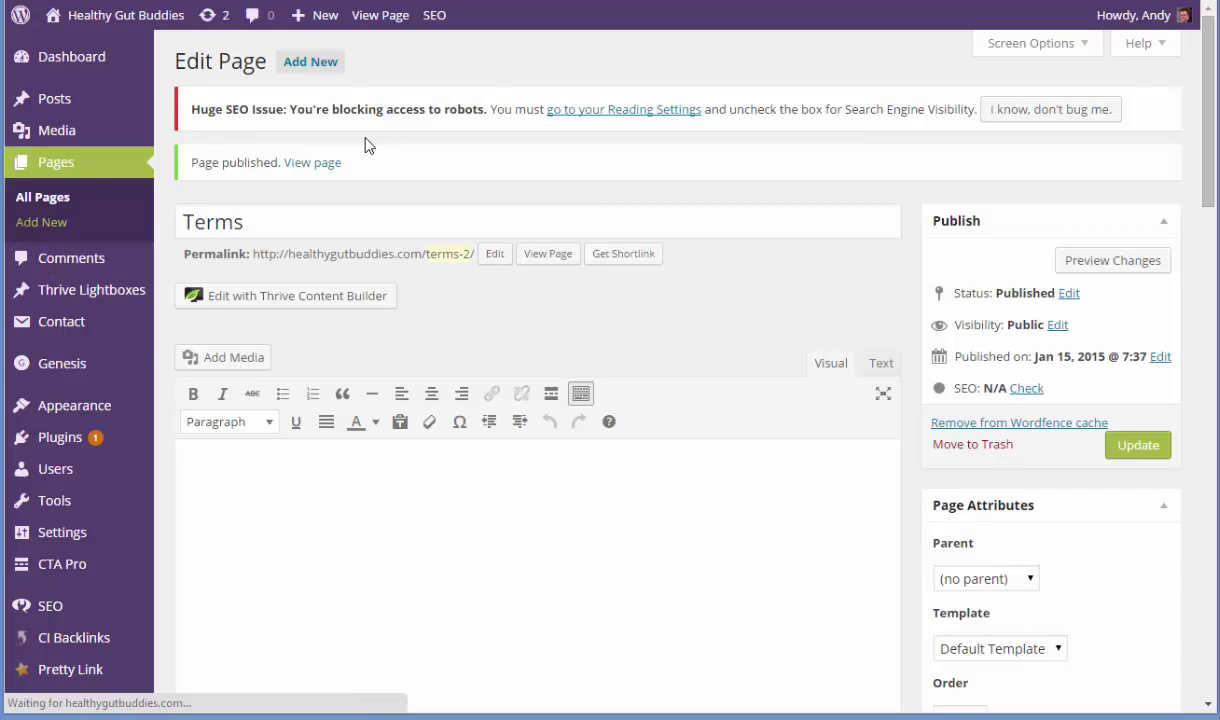
left_click(272, 177)
type("Disclaimer")
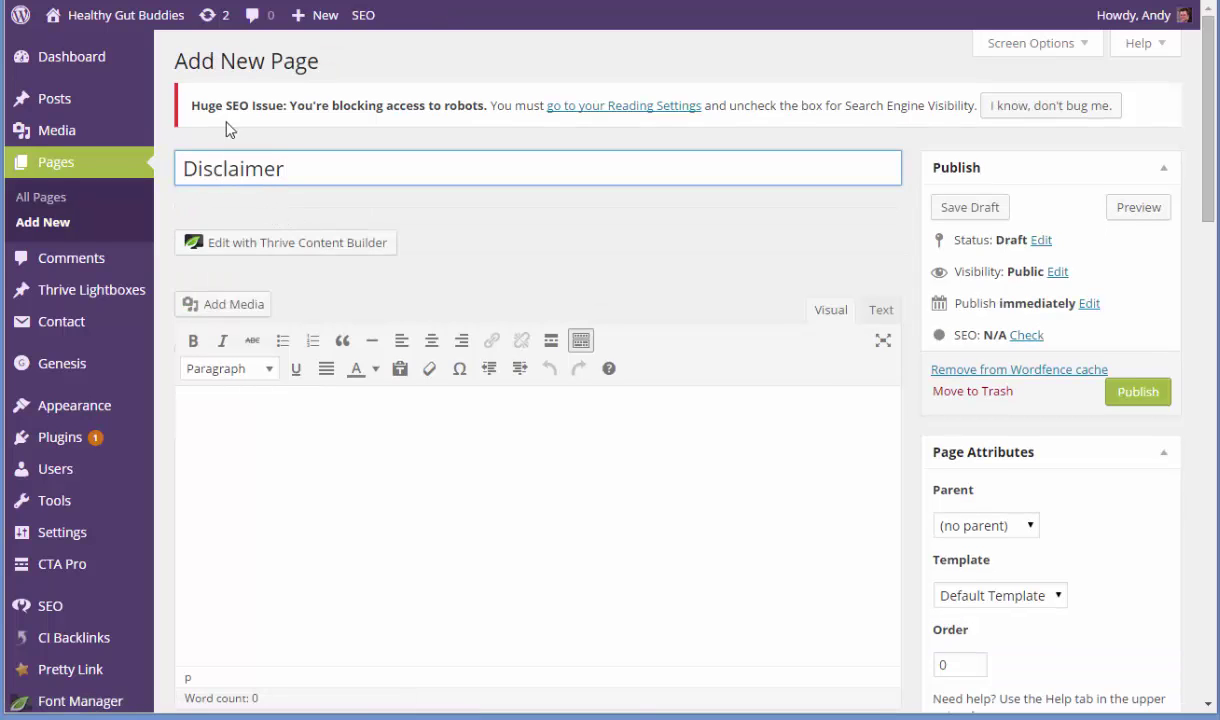
left_click(1121, 394)
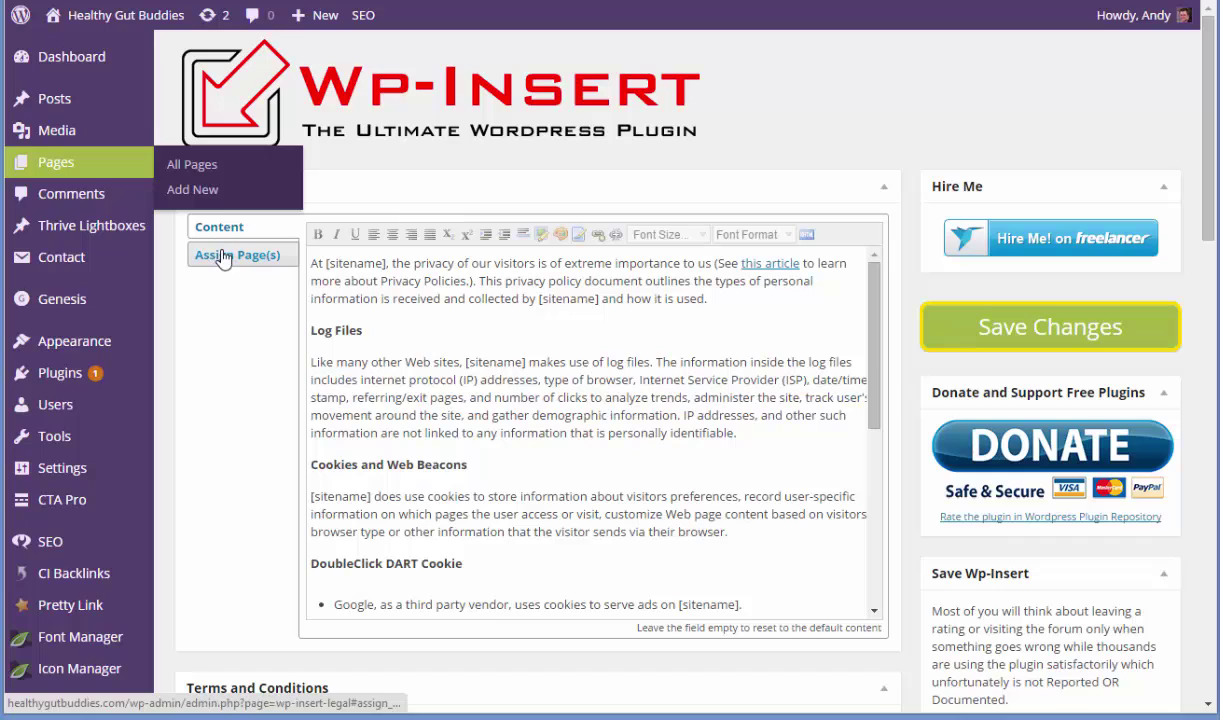
Step: Start a new page, then show the Privacy Policy's Assign Page(s) field in Wp-Insert
left_click(192, 189)
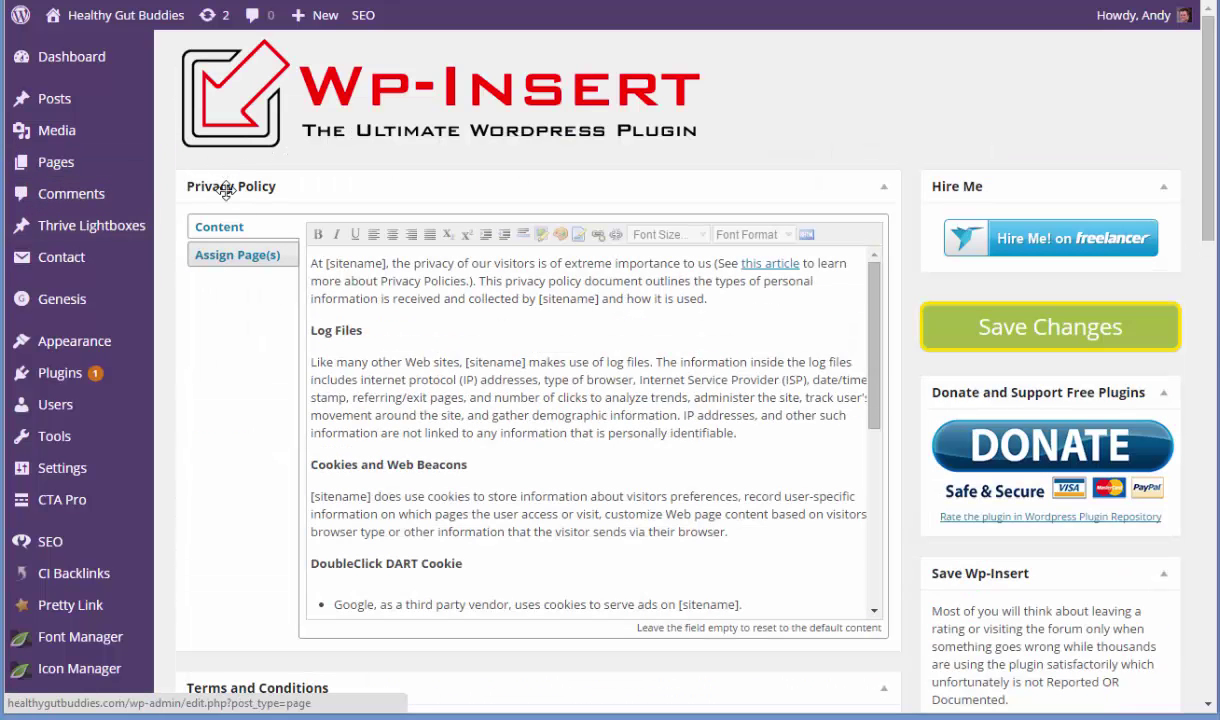
left_click(230, 255)
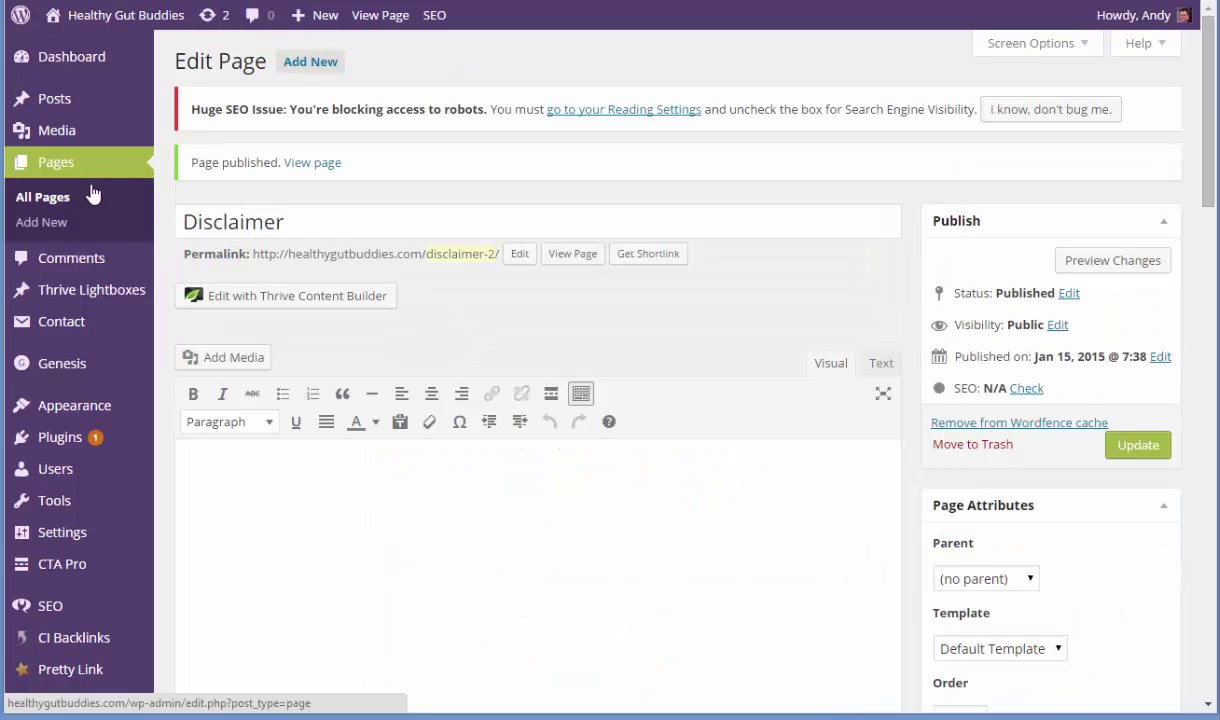
Step: Check All Pages for the Disclaimer, Privacy and Terms pages
left_click(48, 199)
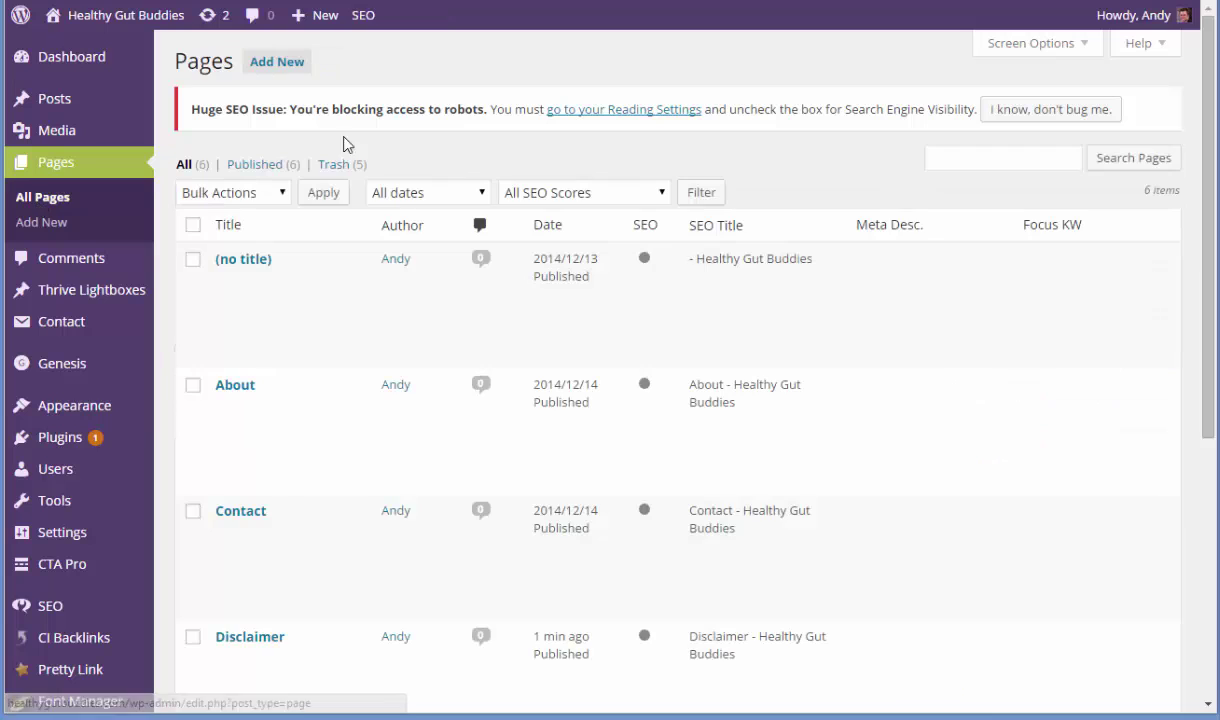
scroll(467, 375, "down", 4)
scroll(467, 374, "down", 1)
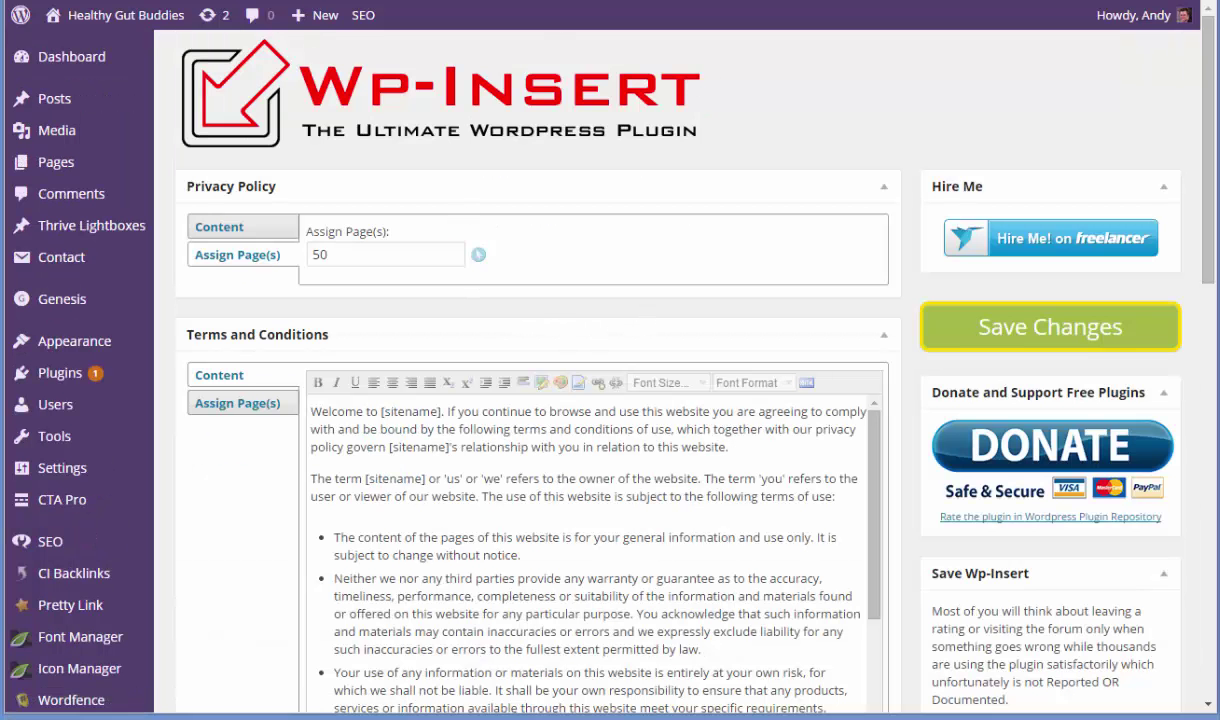
Step: Assign the Privacy page to Wp-Insert's Privacy Policy text
left_click(478, 258)
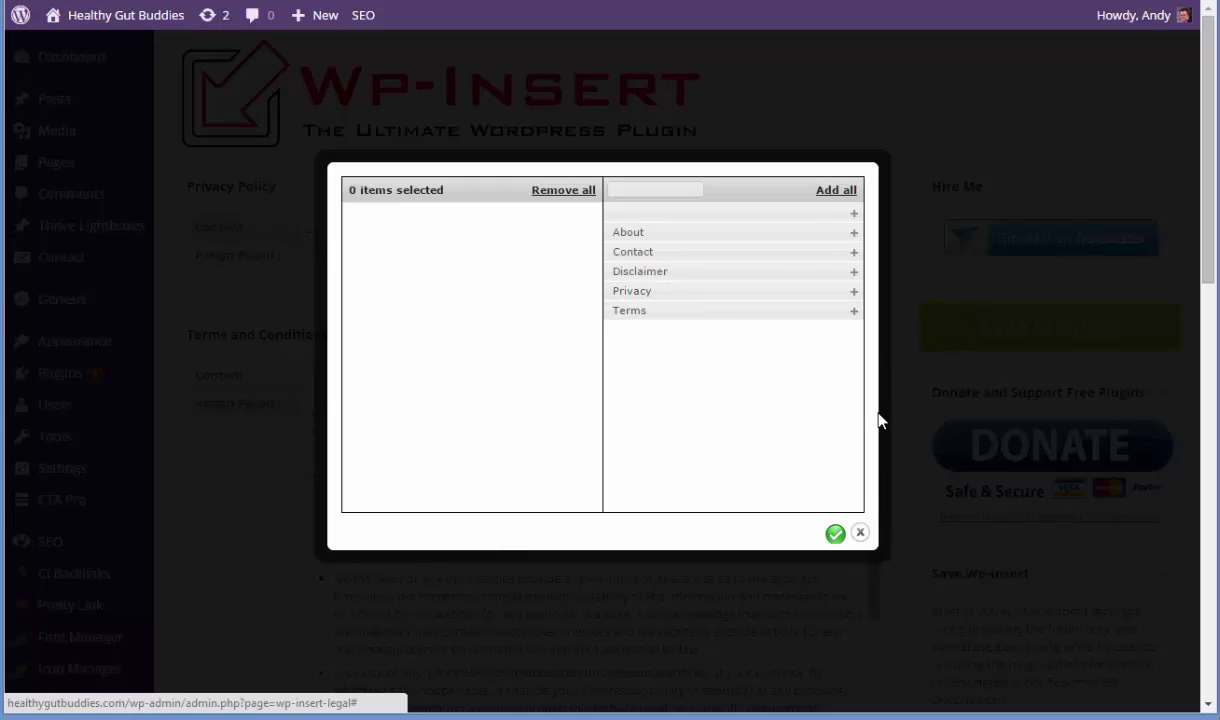
left_click(854, 293)
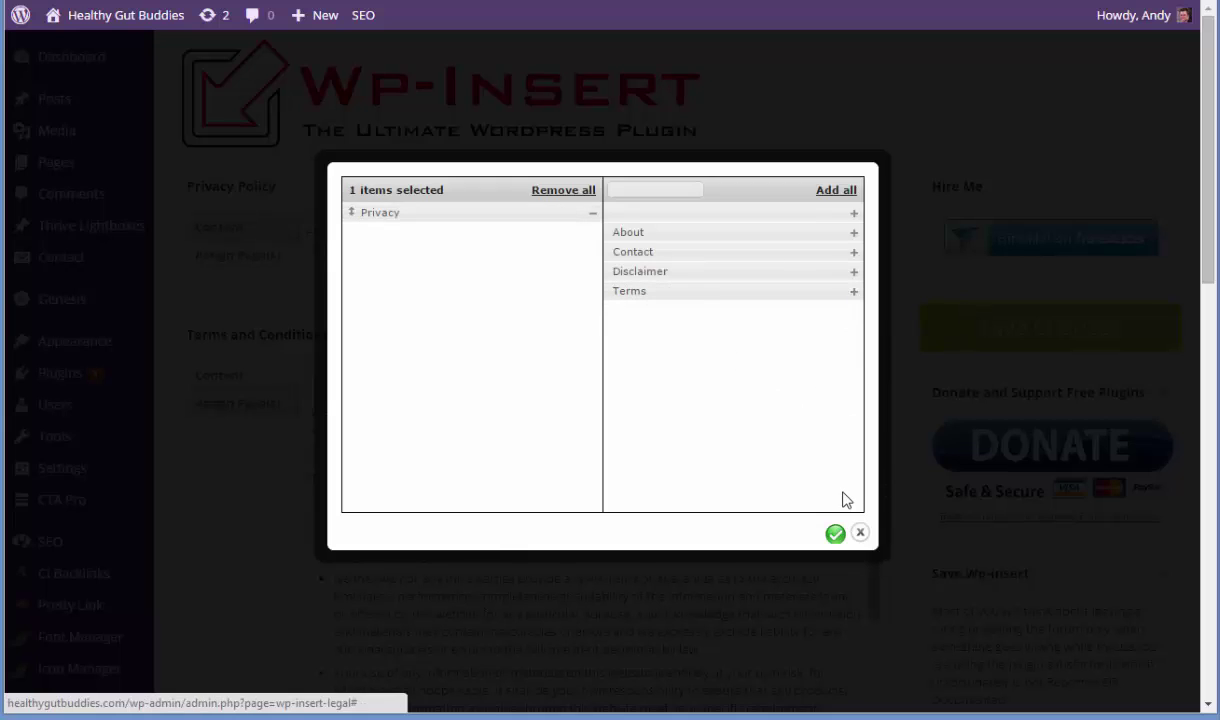
left_click(835, 533)
scroll(529, 385, "down", 2)
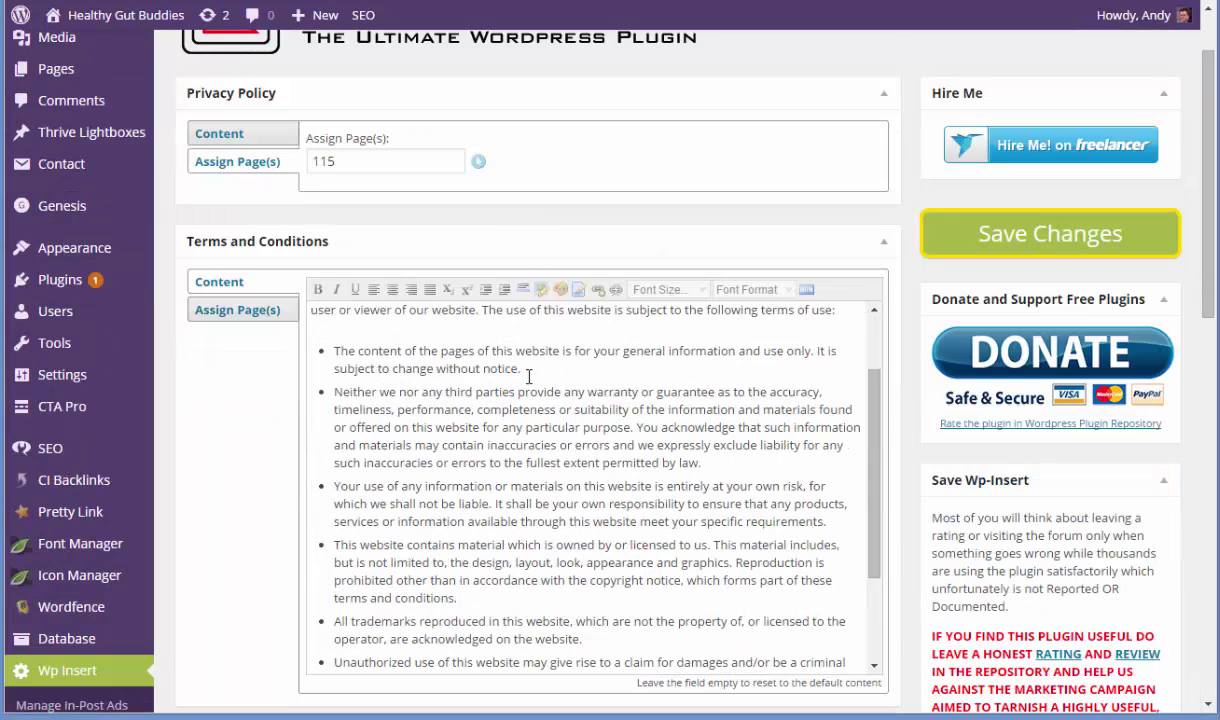
Step: Assign the Terms page to the Terms and Conditions text
left_click(214, 310)
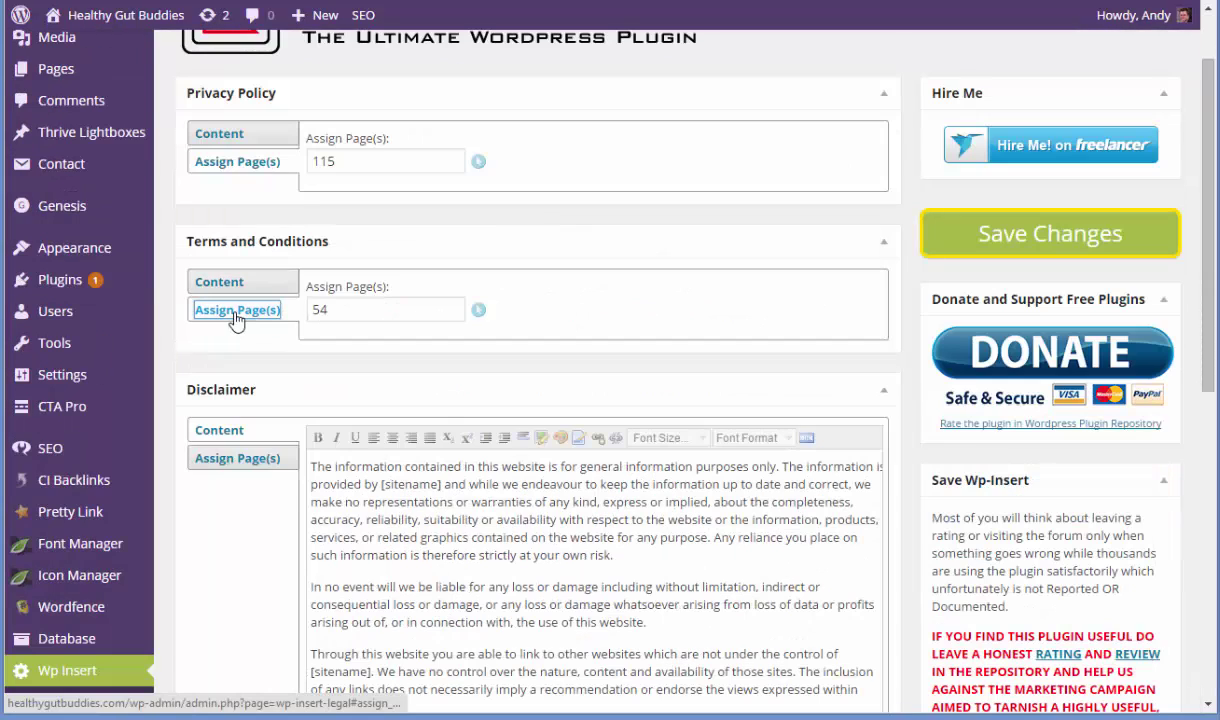
left_click(478, 310)
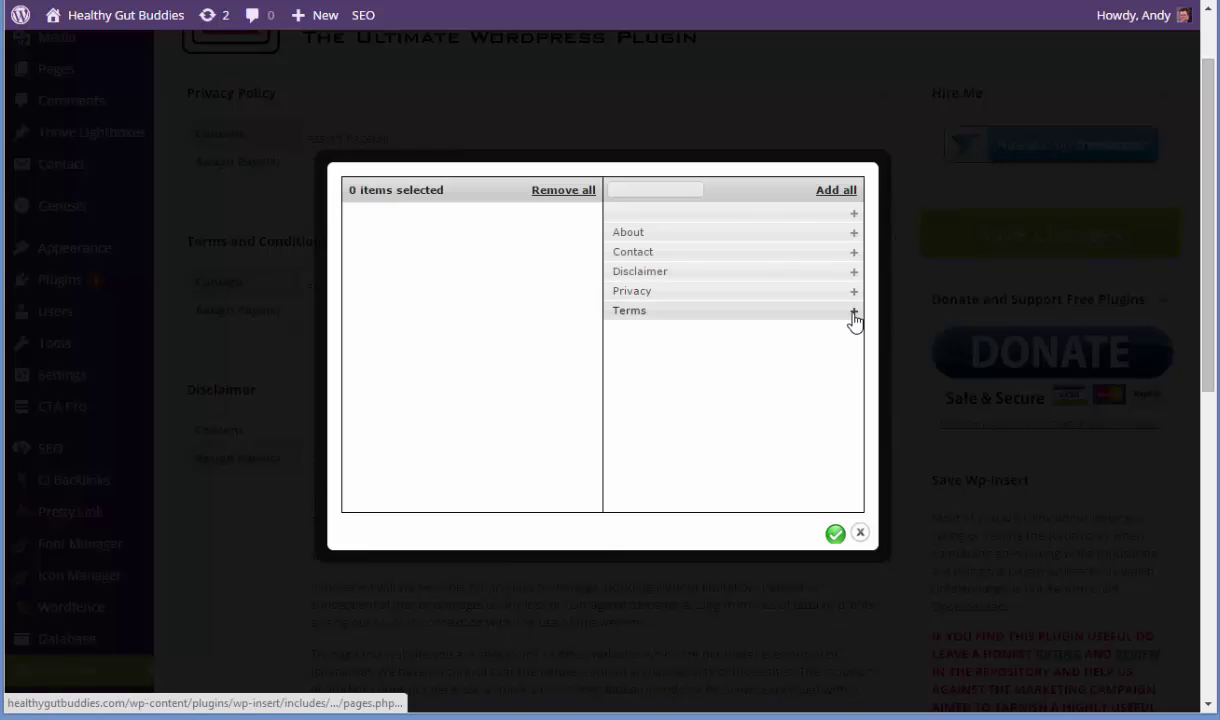
left_click(854, 311)
left_click(835, 533)
scroll(700, 400, "down", 2)
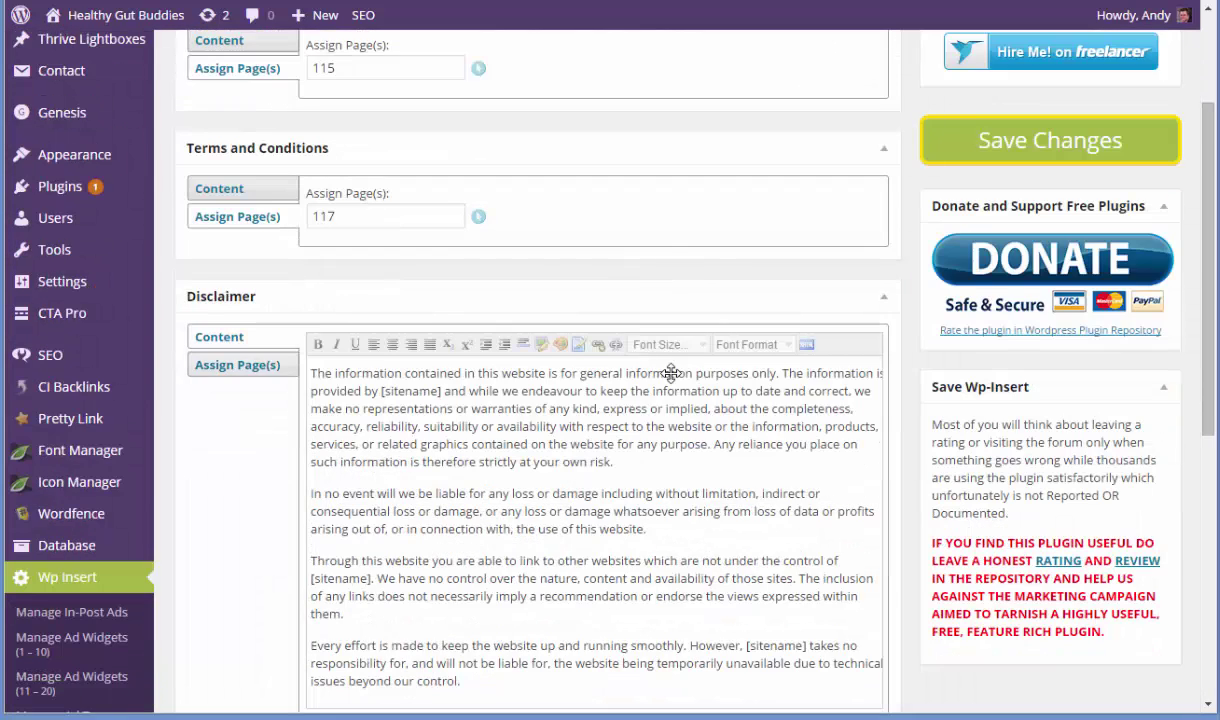
scroll(670, 373, "down", 5)
scroll(460, 259, "up", 5)
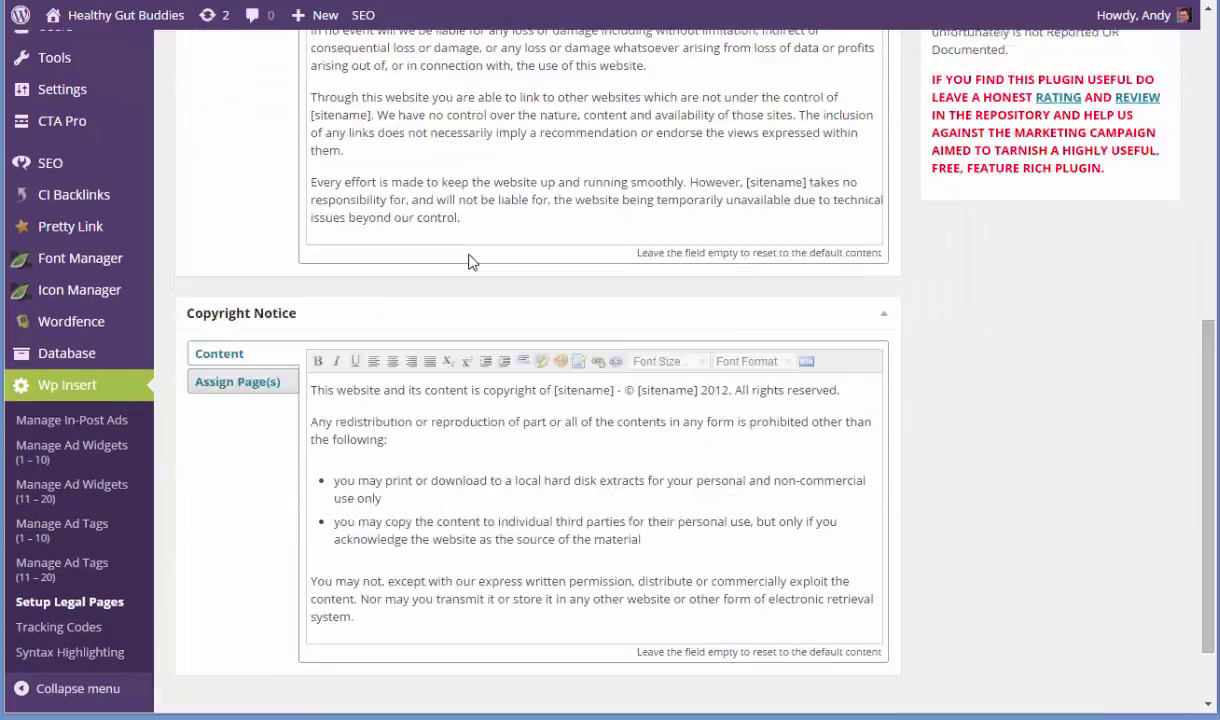
Step: Assign the Disclaimer page to the Disclaimer text and save the settings
left_click(224, 275)
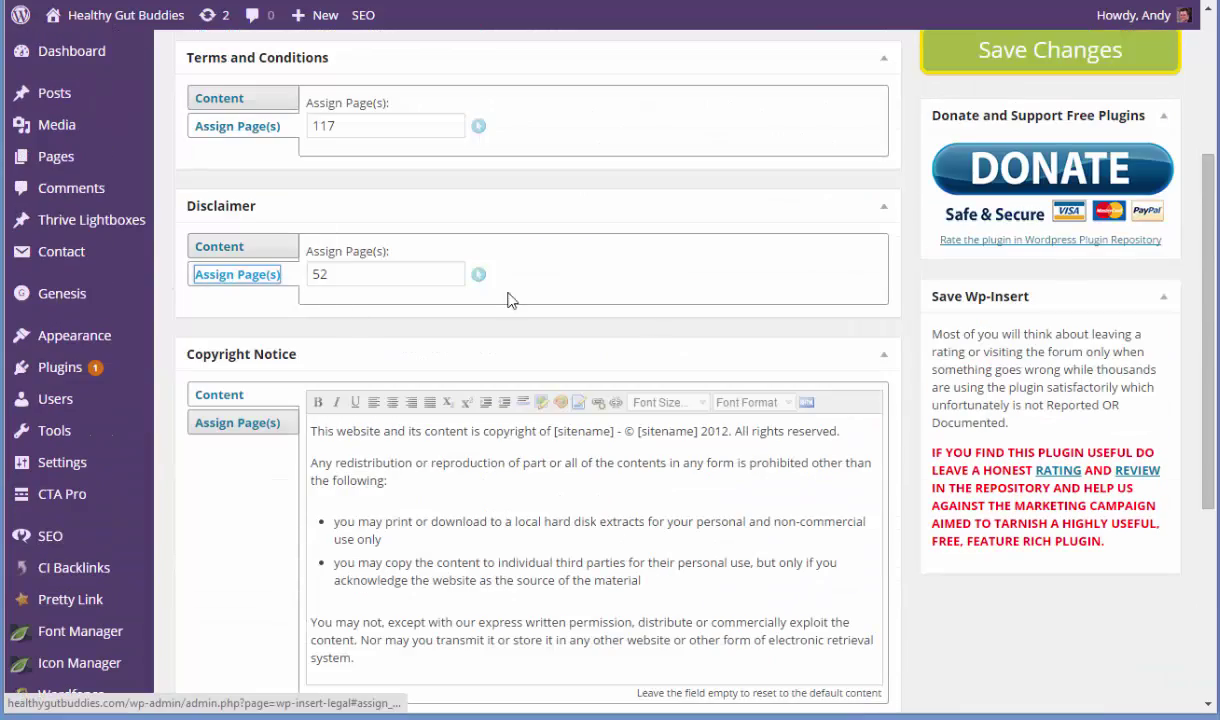
left_click(479, 278)
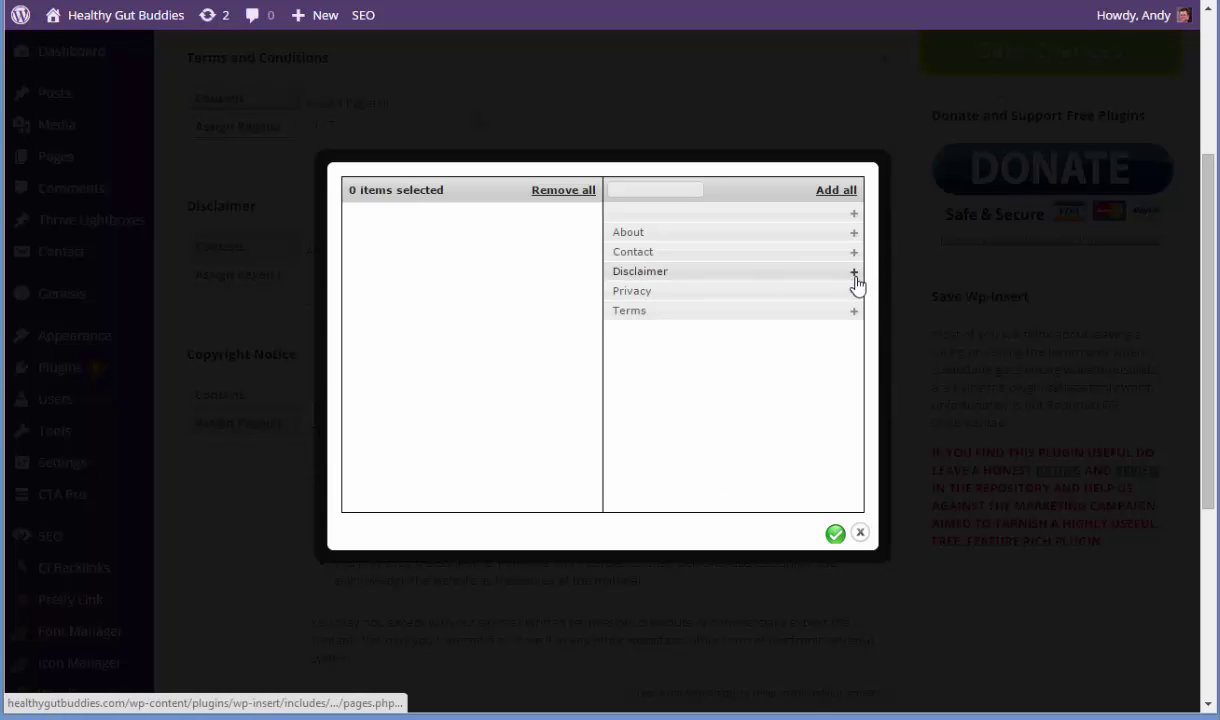
left_click(854, 272)
left_click(835, 534)
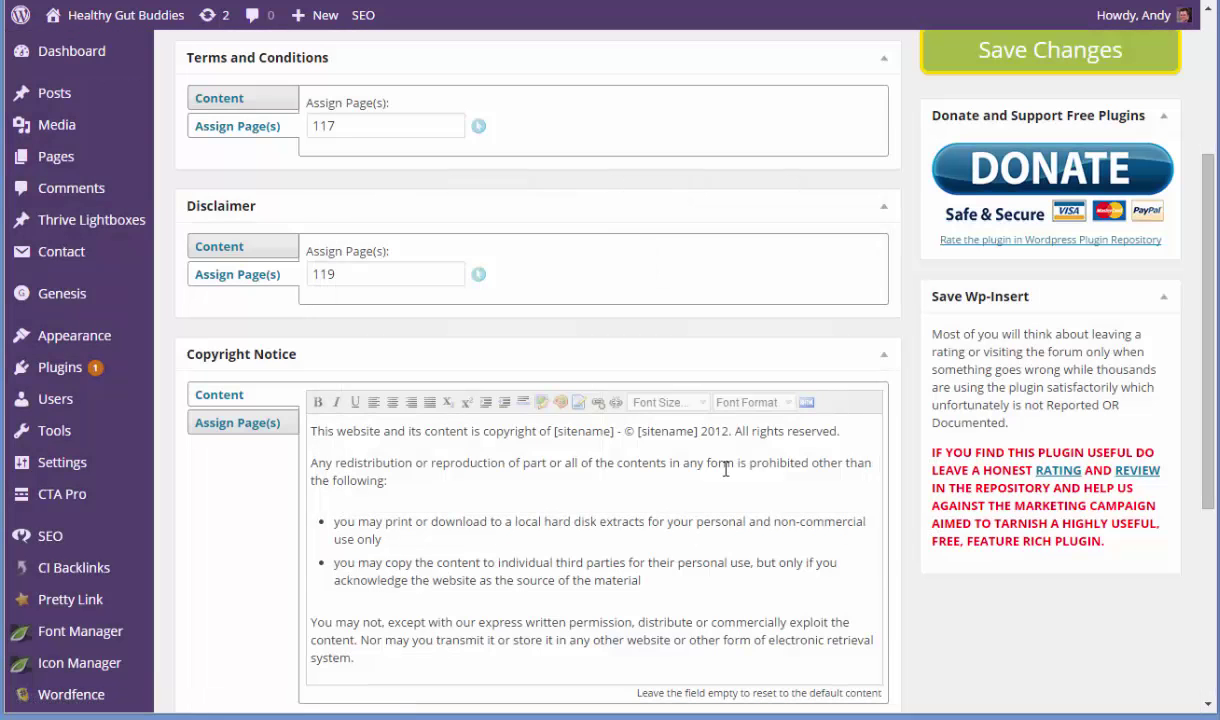
scroll(627, 389, "down", 3)
scroll(627, 389, "up", 5)
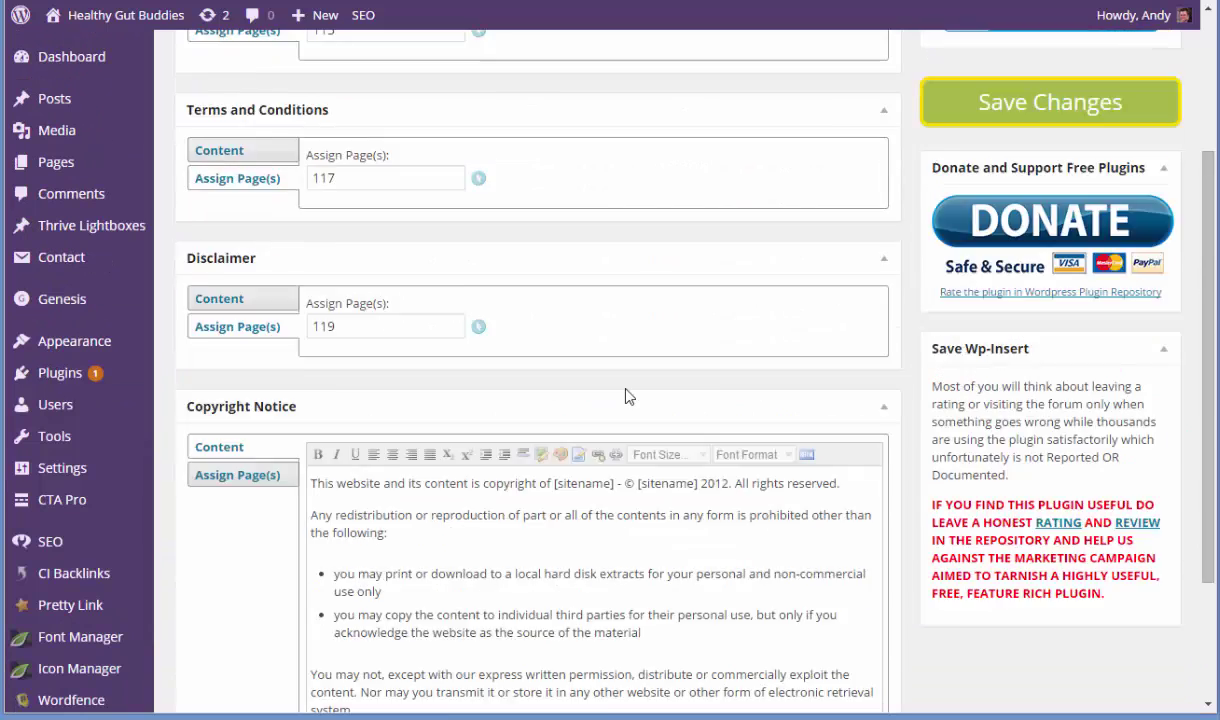
left_click(1047, 328)
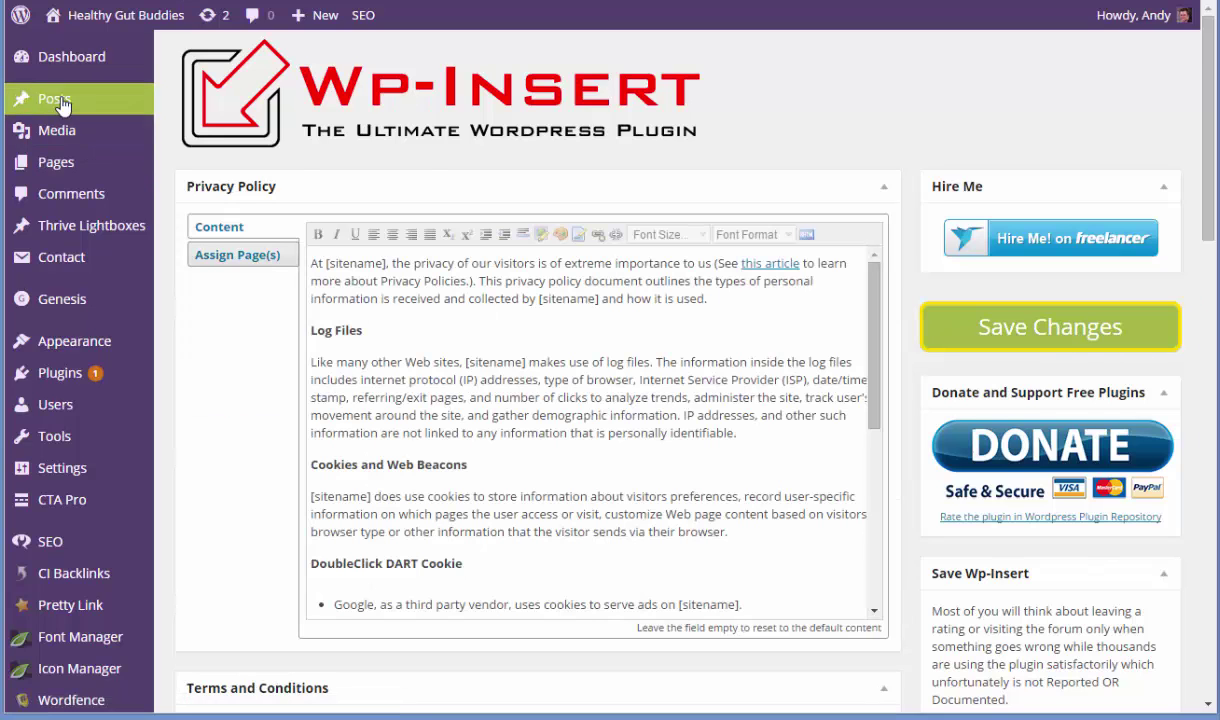
Step: Open the live Disclaimer, Privacy and Terms pages in new tabs and view Disclaimer
key("alt+Left")
mouse_move(357, 204)
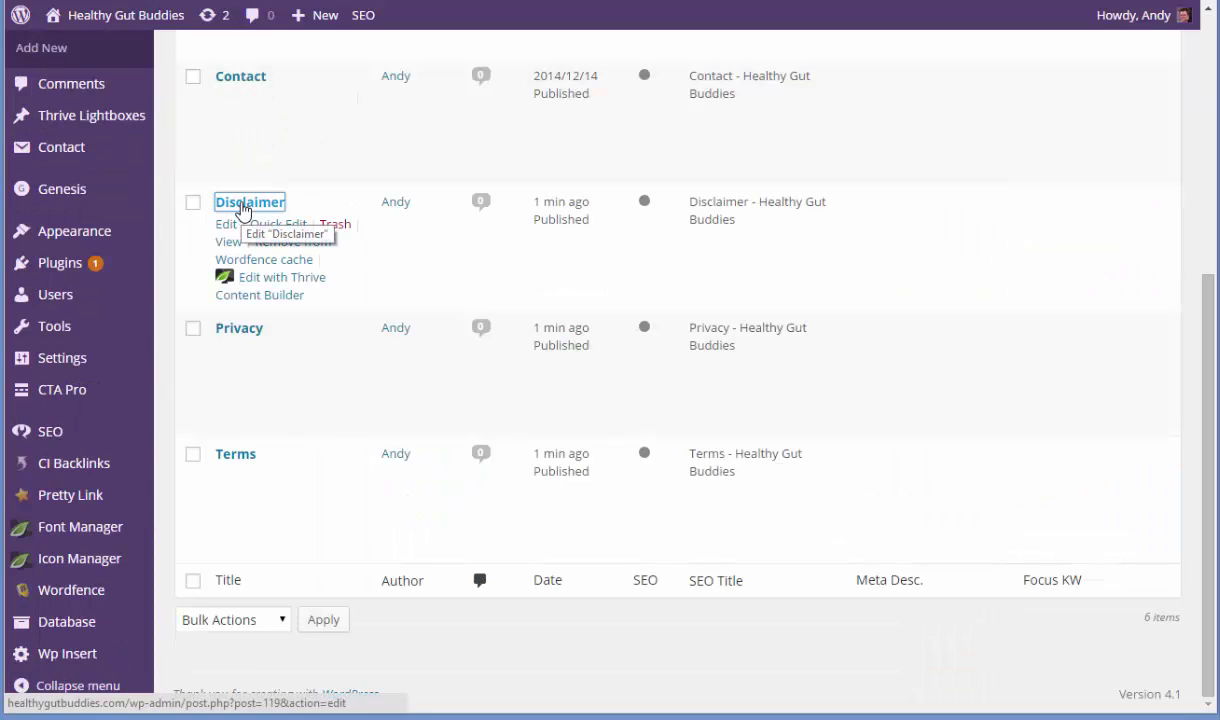
right_click(242, 206)
left_click(282, 140)
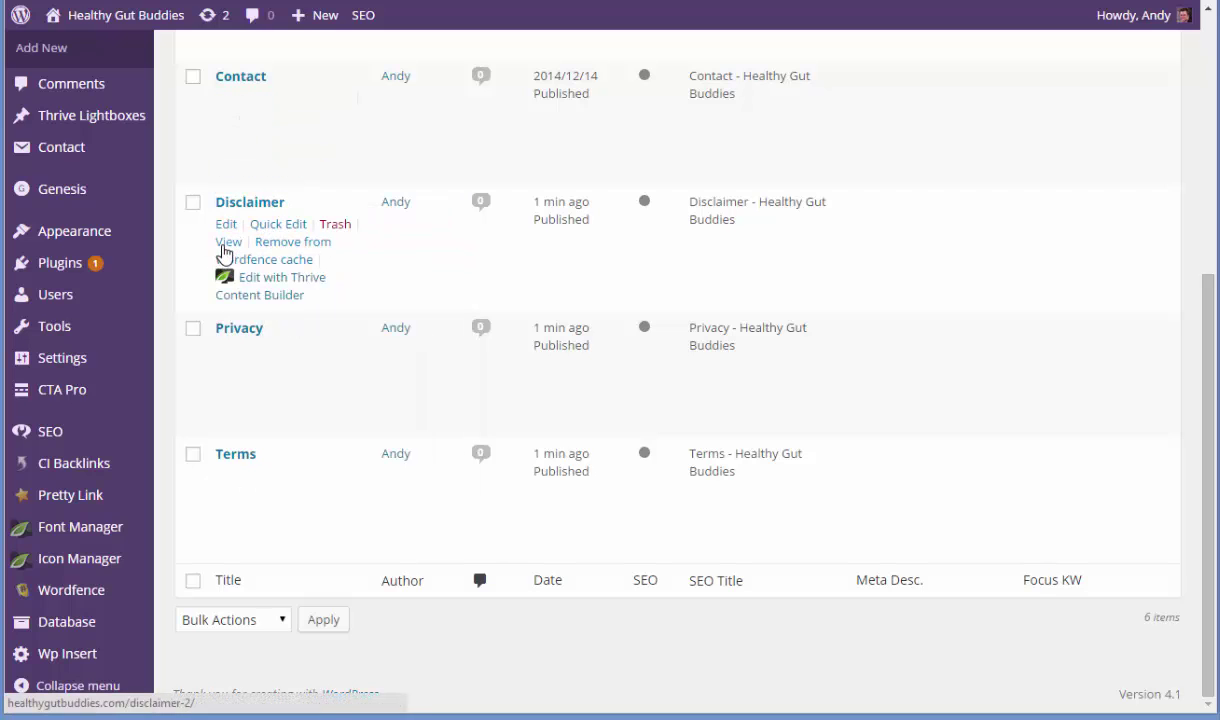
right_click(228, 243)
left_click(242, 258)
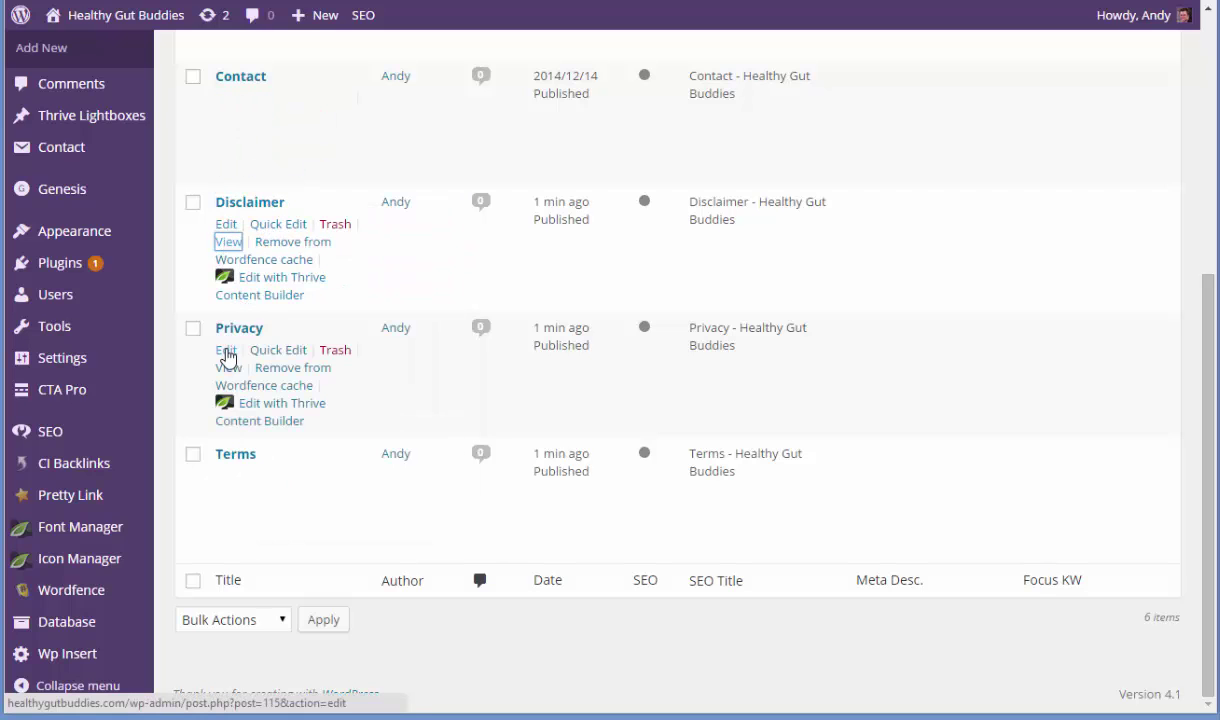
right_click(228, 368)
left_click(256, 384)
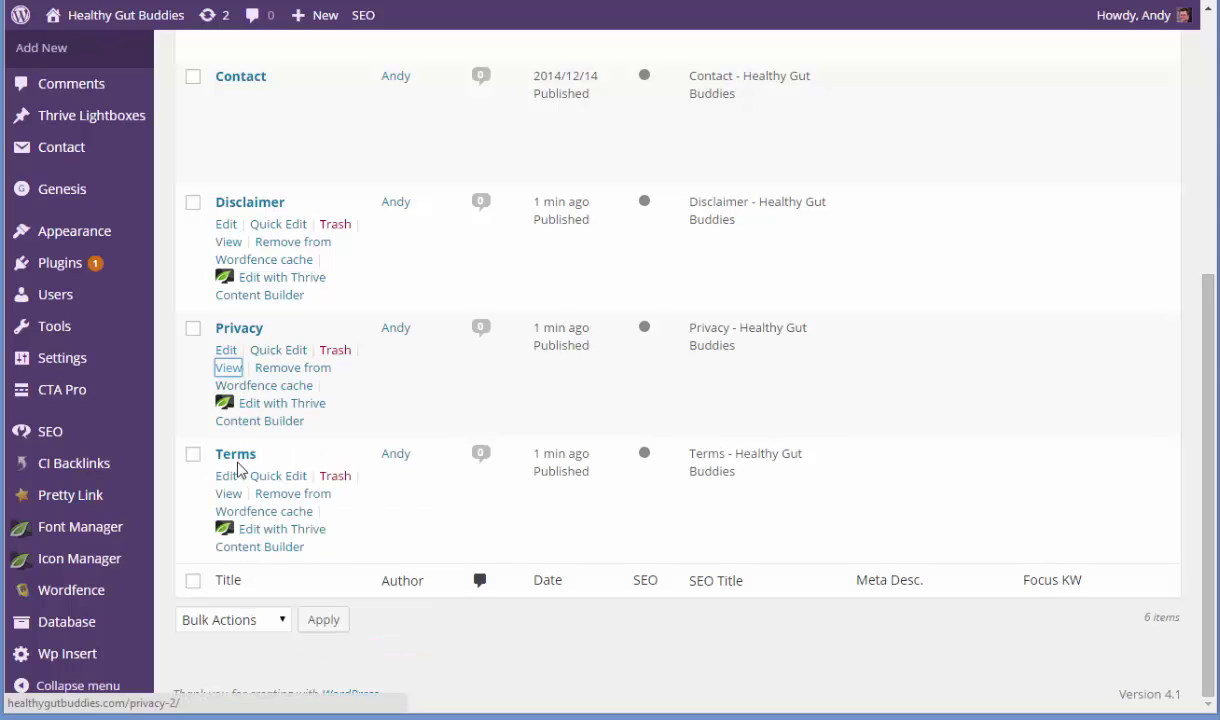
right_click(228, 493)
left_click(252, 506)
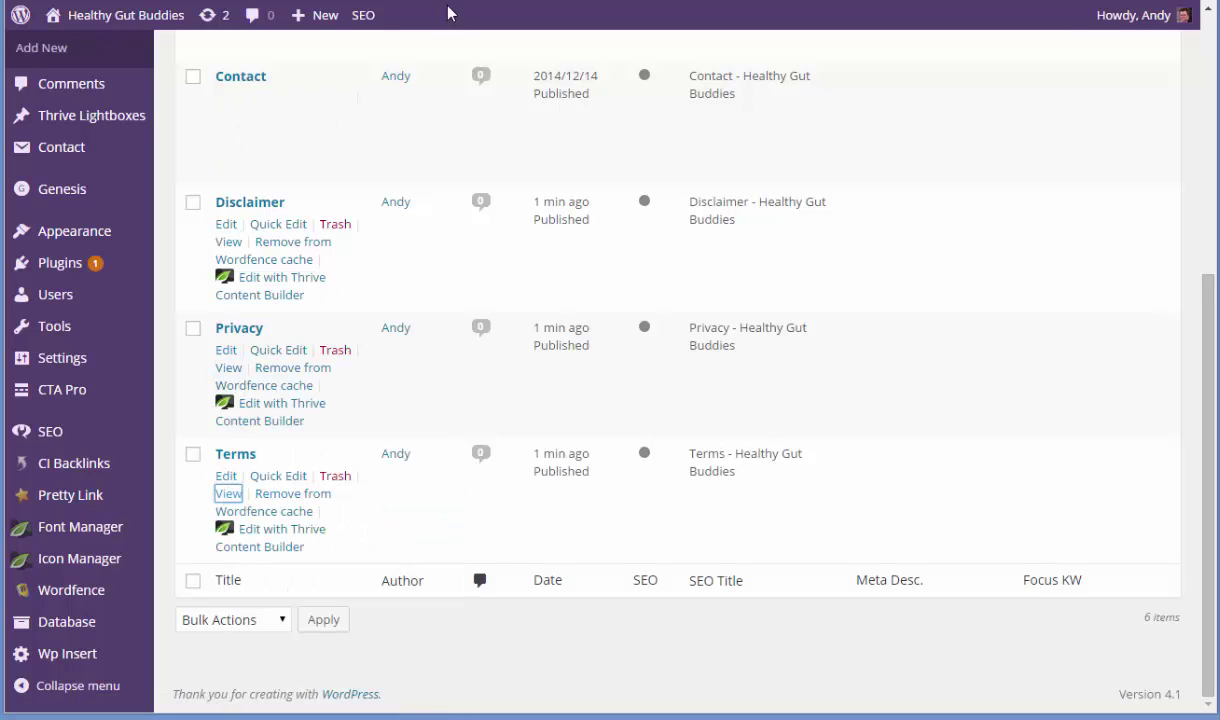
key("ctrl+Tab")
Step: Scroll through the live Disclaimer page, then the live Privacy page
scroll(1208, 240, "down", 5)
scroll(1208, 300, "up", 5)
key("ctrl+Tab")
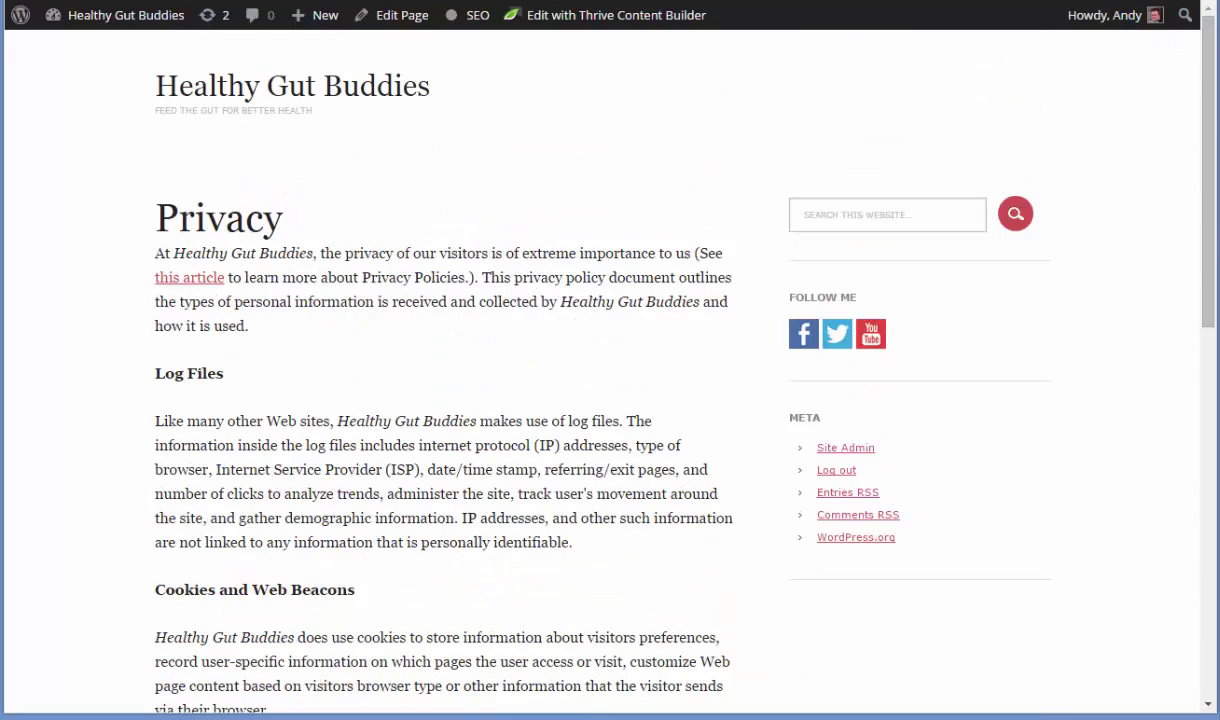
scroll(1215, 40, "down", 5)
scroll(1215, 55, "up", 5)
Step: Scroll through the live Terms page, then return to Privacy and bring up the 'this article' link's menu
key("ctrl+Tab")
scroll(1213, 67, "down", 5)
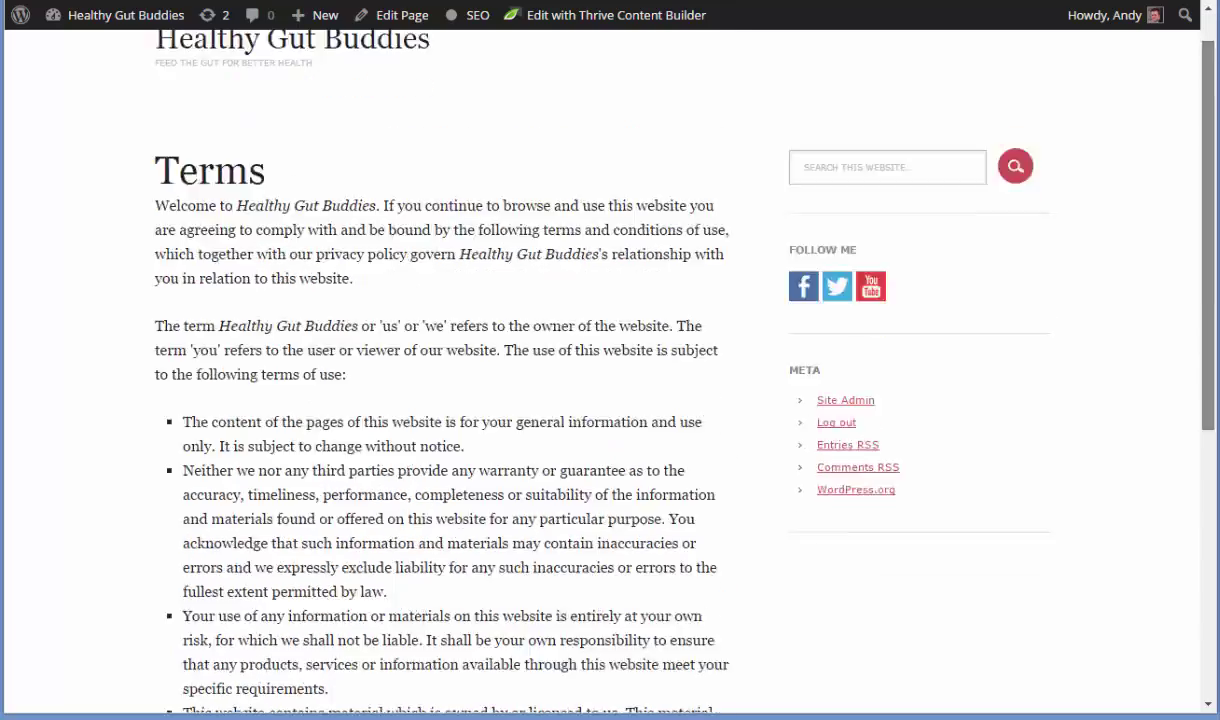
scroll(1213, 67, "up", 5)
key("ctrl+shift+Tab")
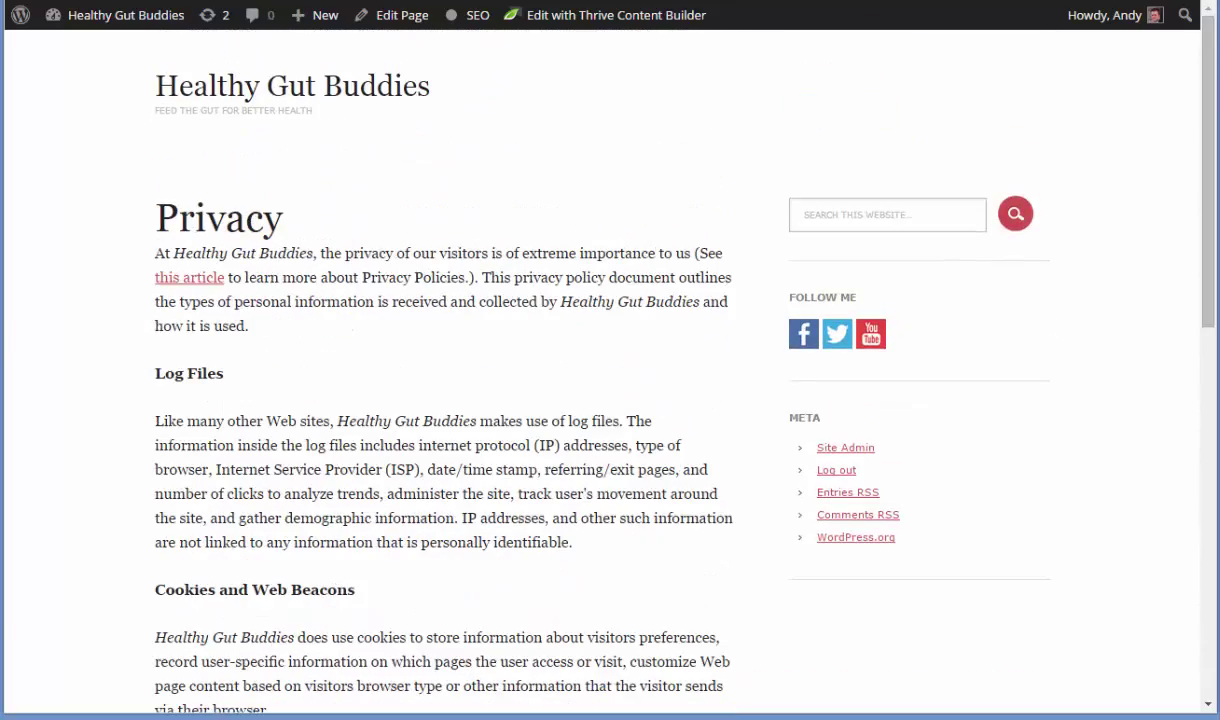
right_click(187, 284)
Step: Open the 'this article' privacy link in a new tab, then place the cursor in that link within the Wp-Insert Privacy Policy text
left_click(205, 284)
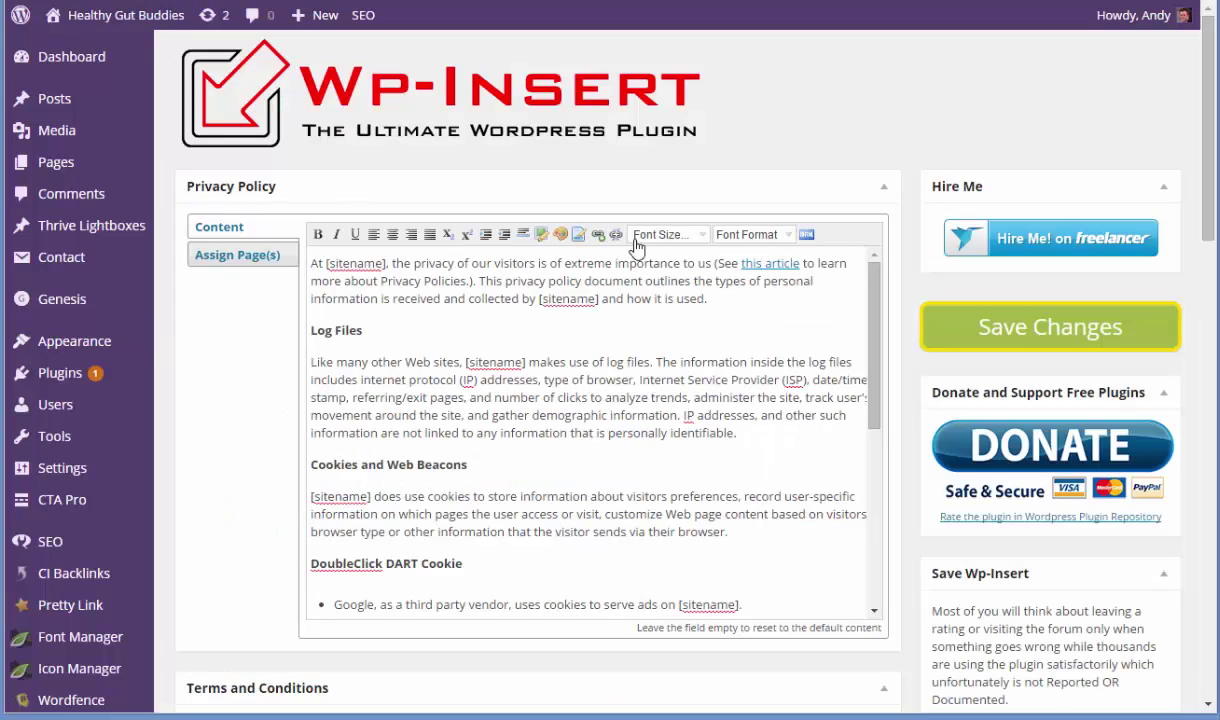
left_click(762, 263)
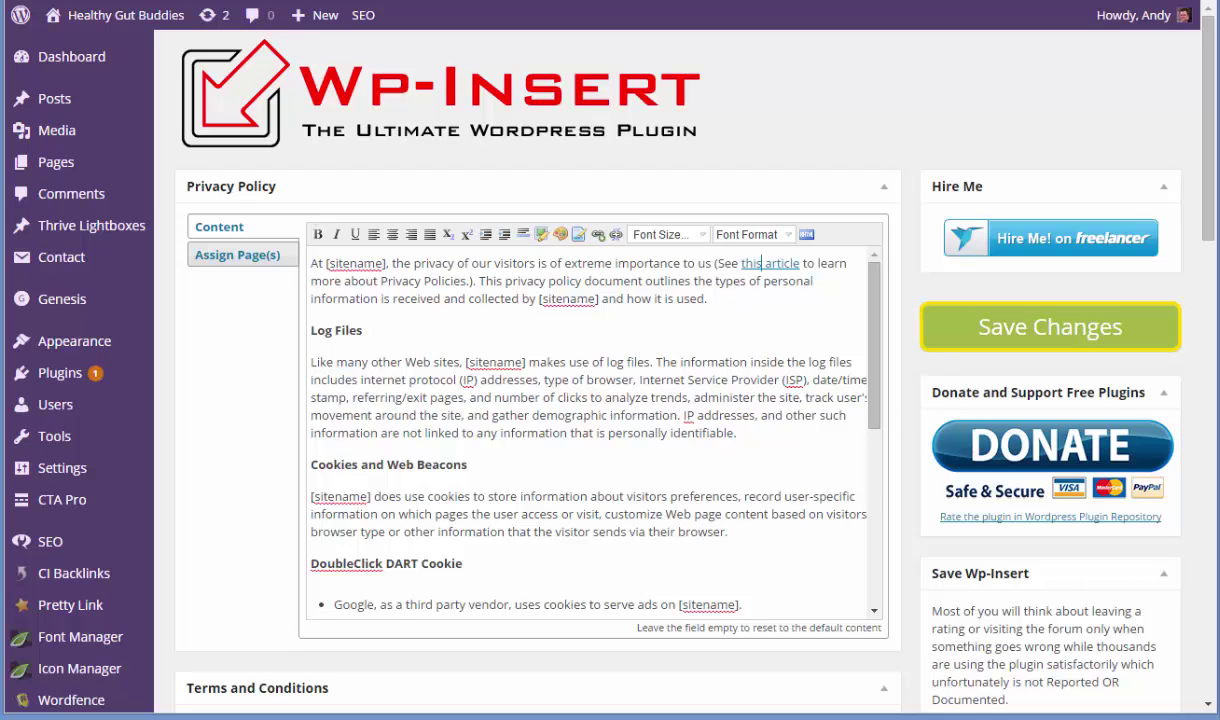